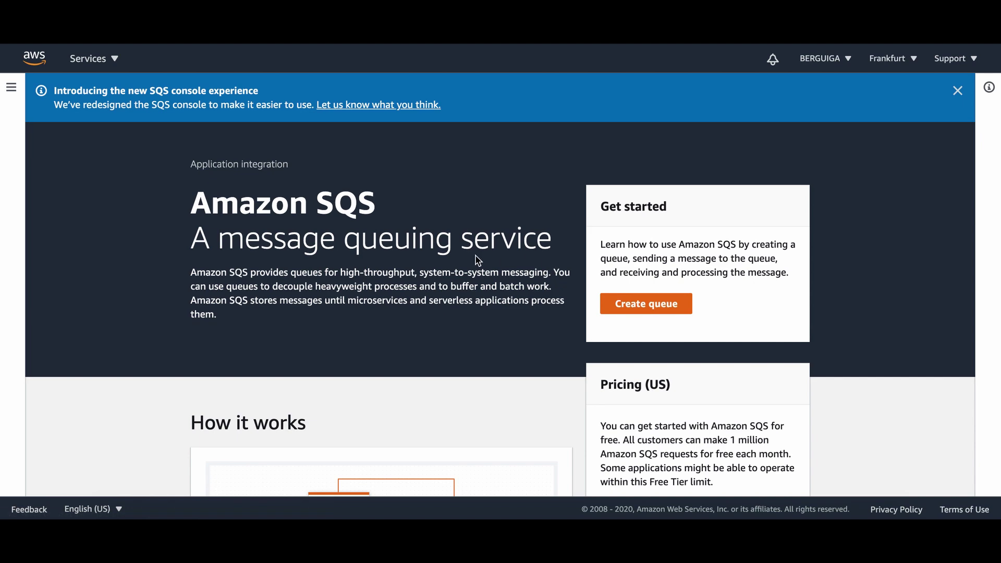
Step: Look through the Amazon SQS overview page and start creating a new queue
scroll(477, 259, down, 8)
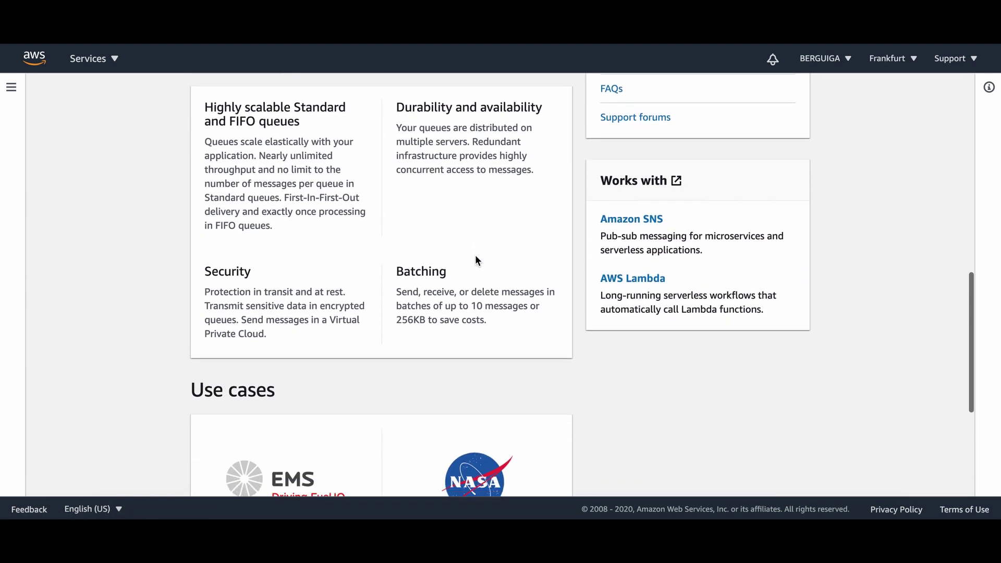
scroll(475, 259, down, 5)
scroll(475, 259, up, 8)
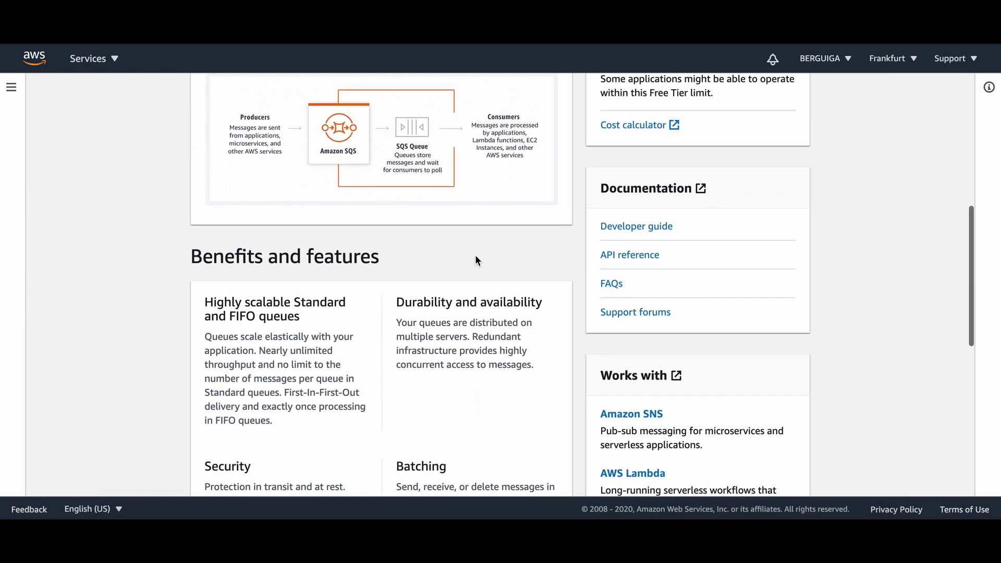
scroll(475, 257, up, 6)
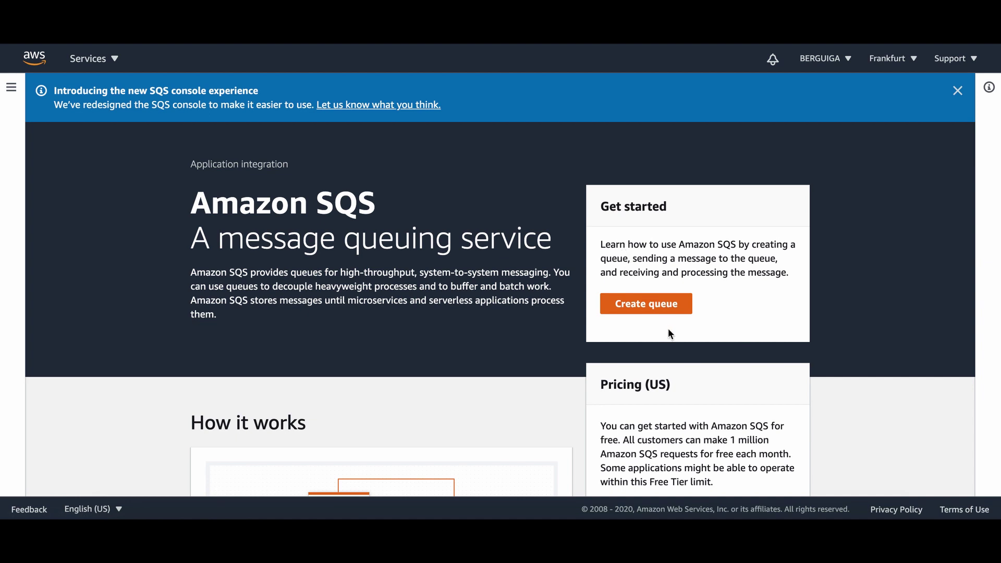
click(653, 309)
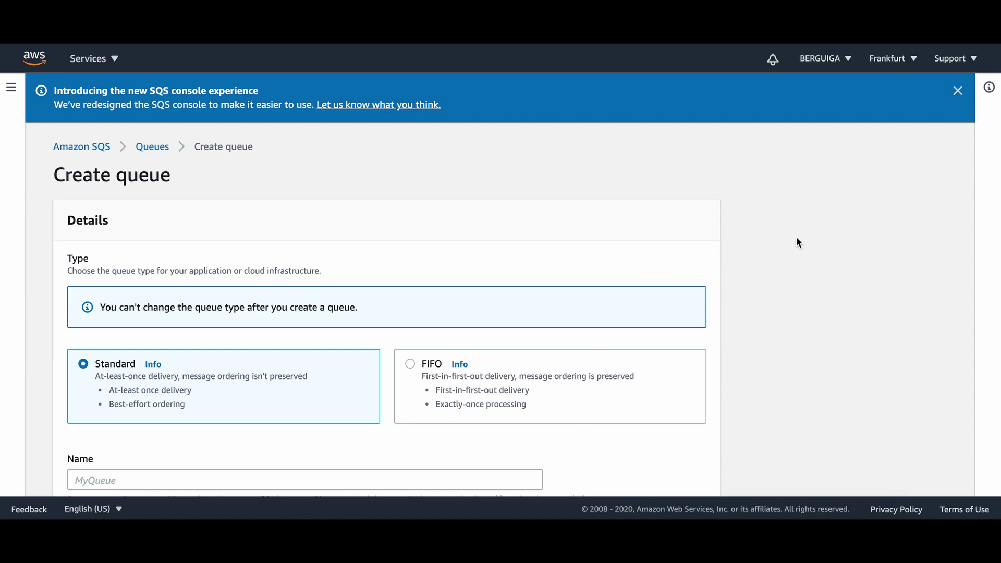
Step: Examine the type, configuration and access policy sections of the new queue form
scroll(796, 240, down, 5)
scroll(796, 238, down, 14)
scroll(796, 239, up, 15)
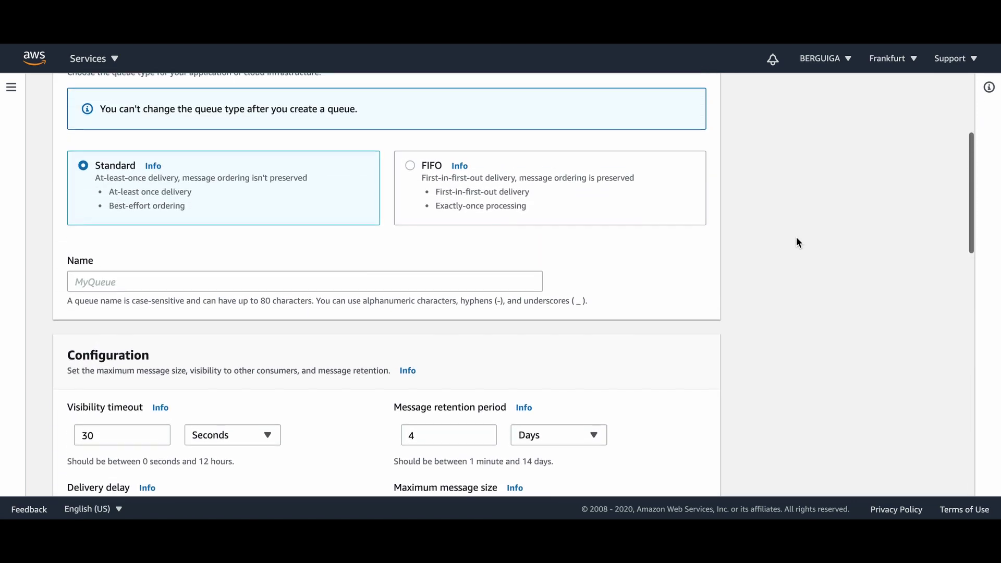
scroll(796, 241, down, 5)
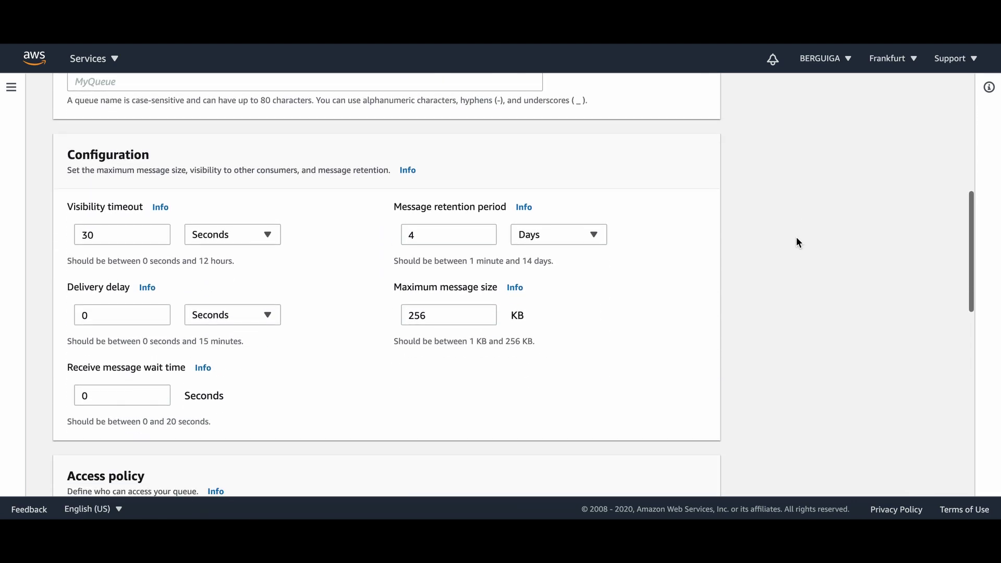
scroll(795, 240, down, 1)
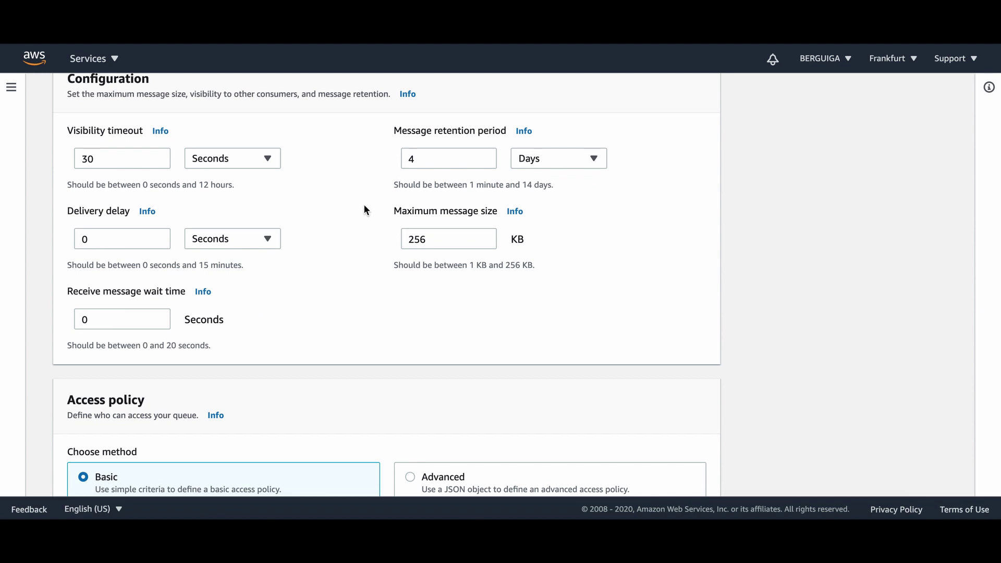
scroll(348, 229, down, 2)
scroll(348, 229, up, 2)
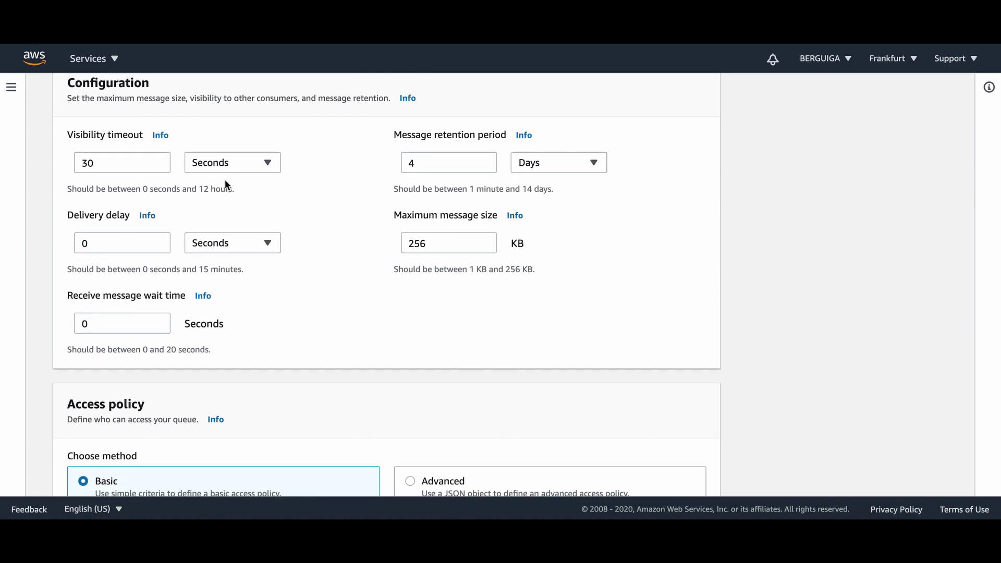
scroll(349, 240, down, 8)
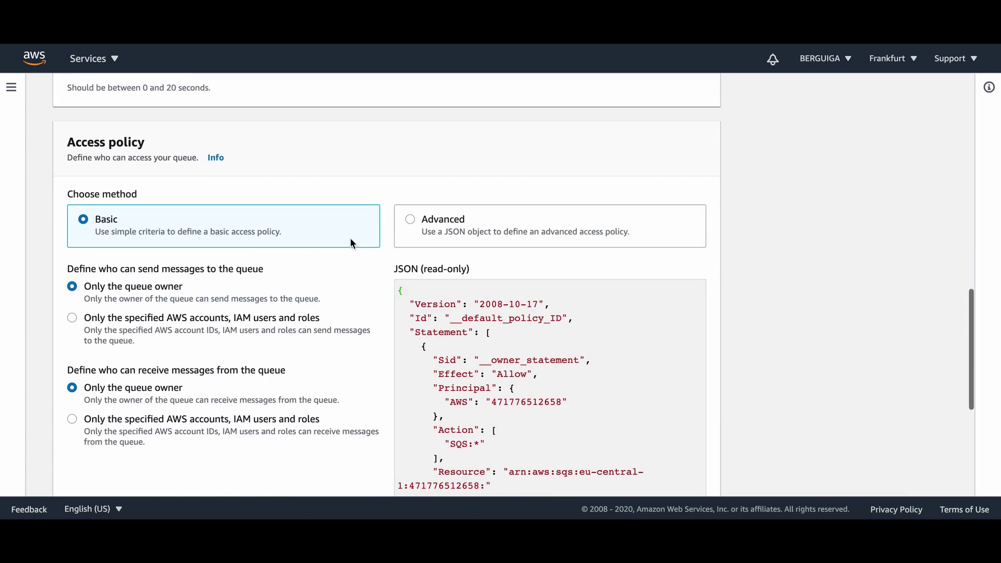
scroll(346, 250, up, 15)
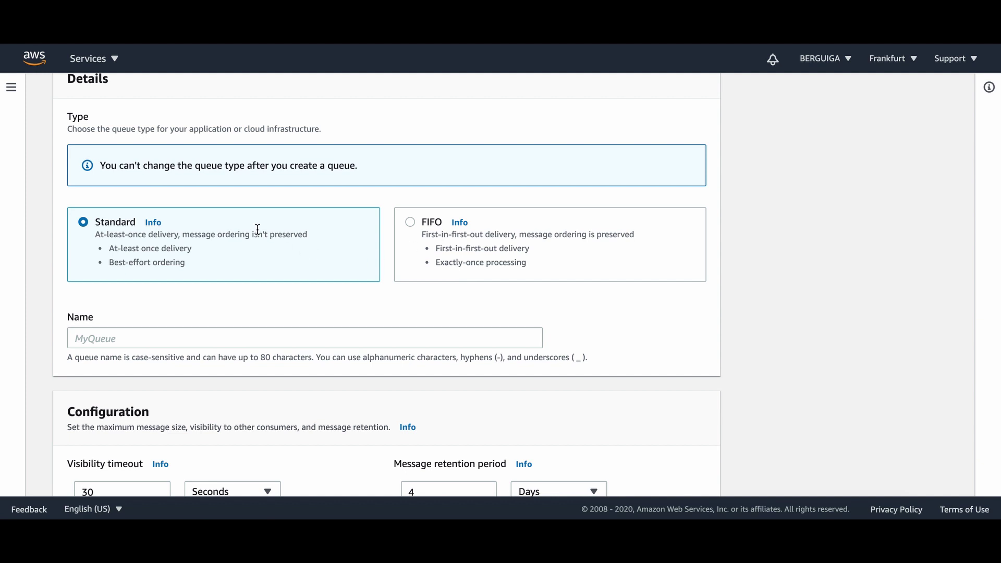
Step: Compare the FIFO and Standard queue types and leave Standard selected
click(411, 228)
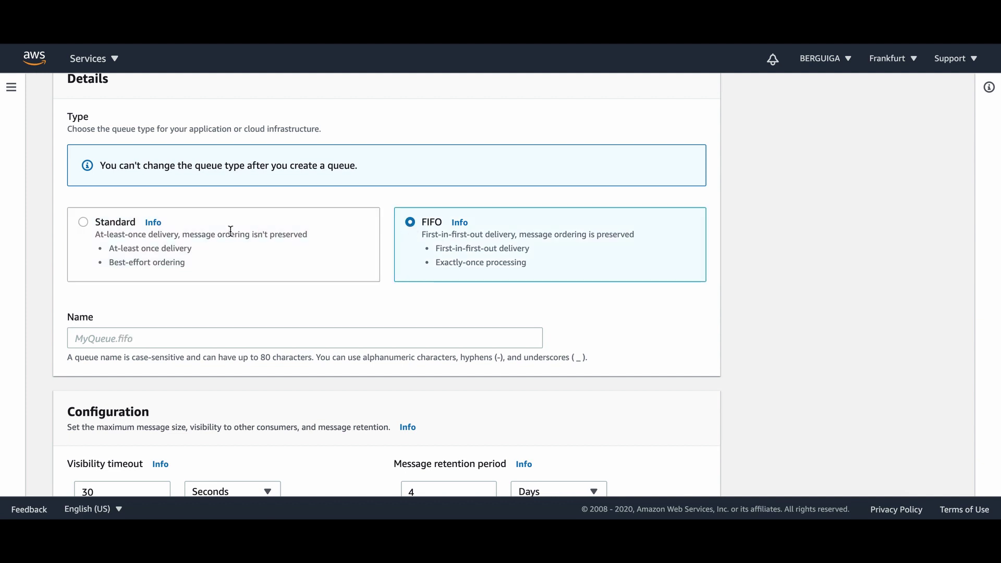
click(85, 223)
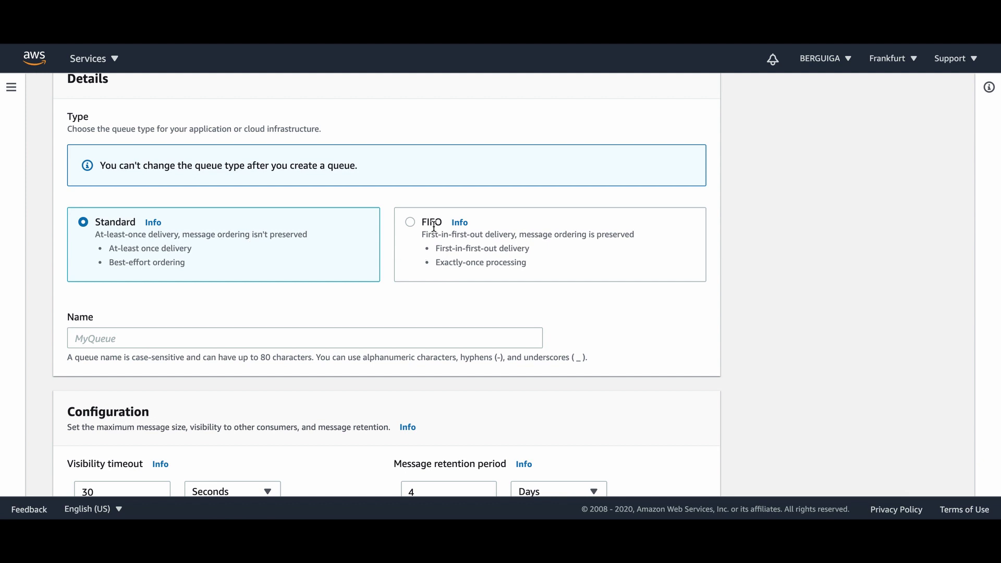
click(410, 221)
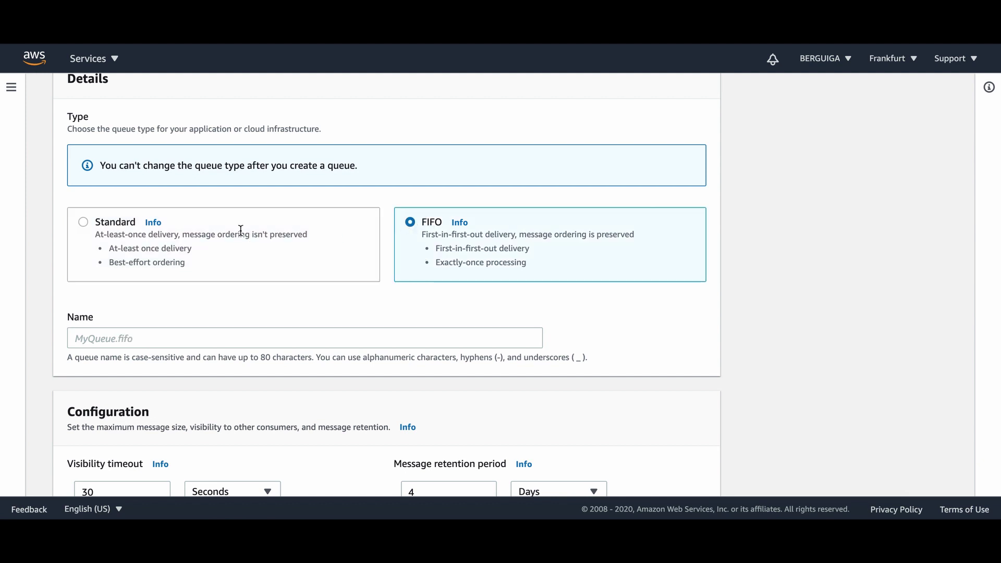
click(82, 222)
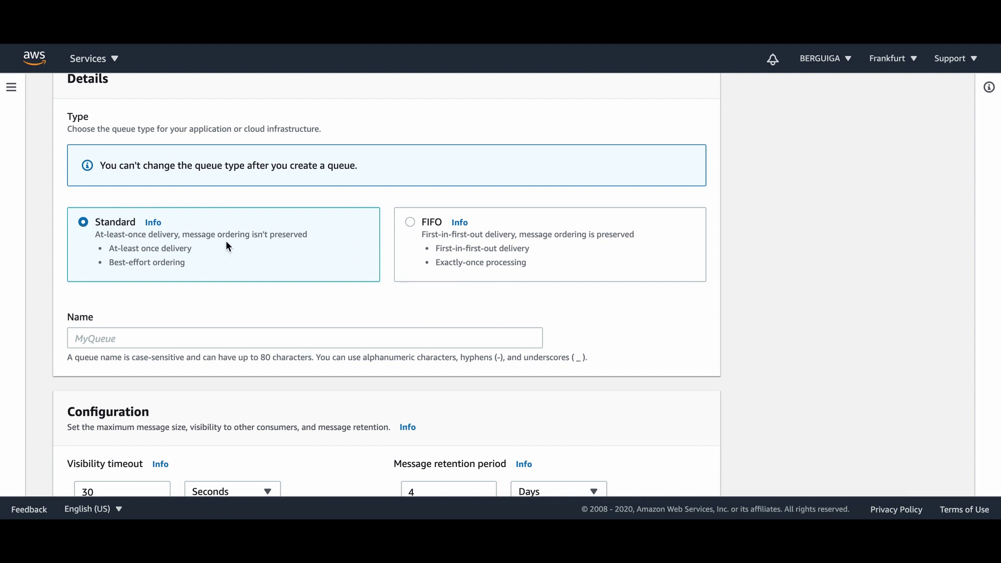
Step: Name the new queue queue_of_new_file
scroll(189, 229, down, 2)
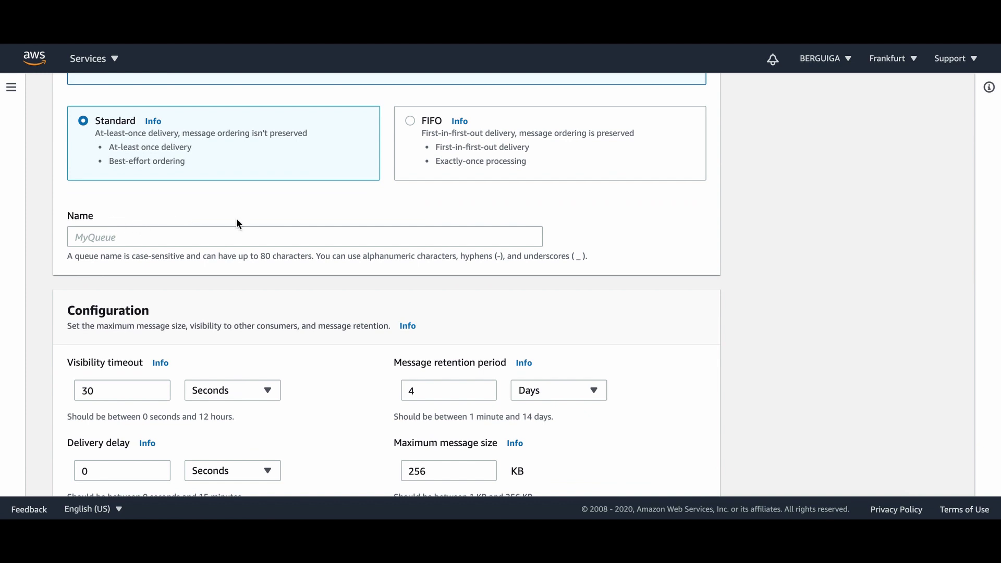
click(84, 230)
text(queue)
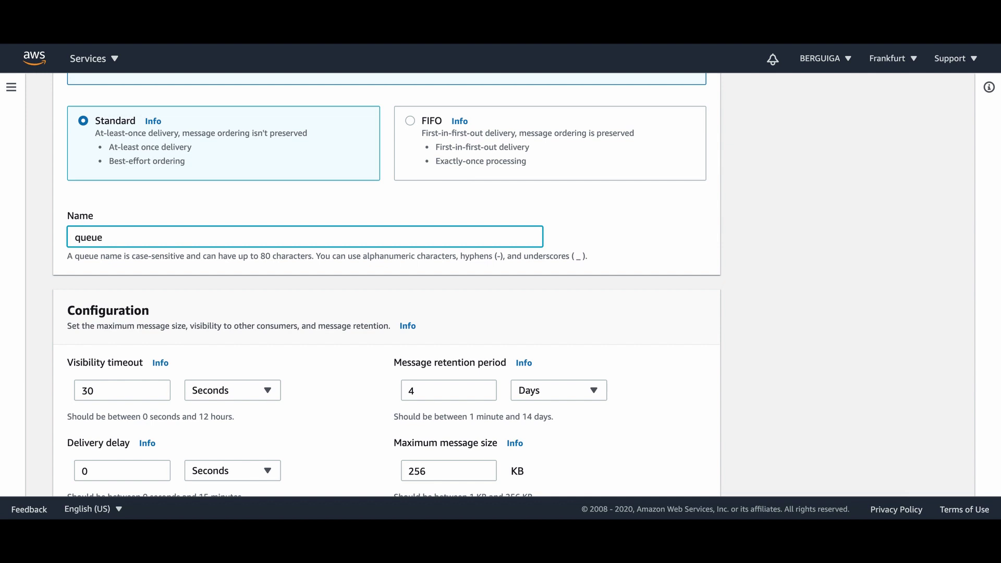
text(_of_new_file)
Step: Examine the queue's visibility timeout setting and the time units it offers
scroll(719, 260, down, 3)
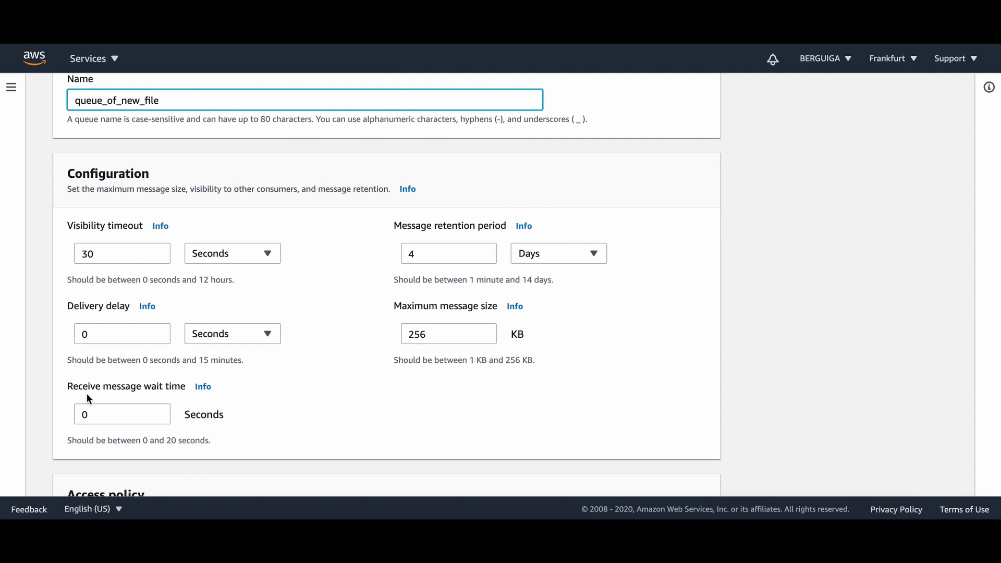
scroll(86, 392, down, 1)
click(128, 202)
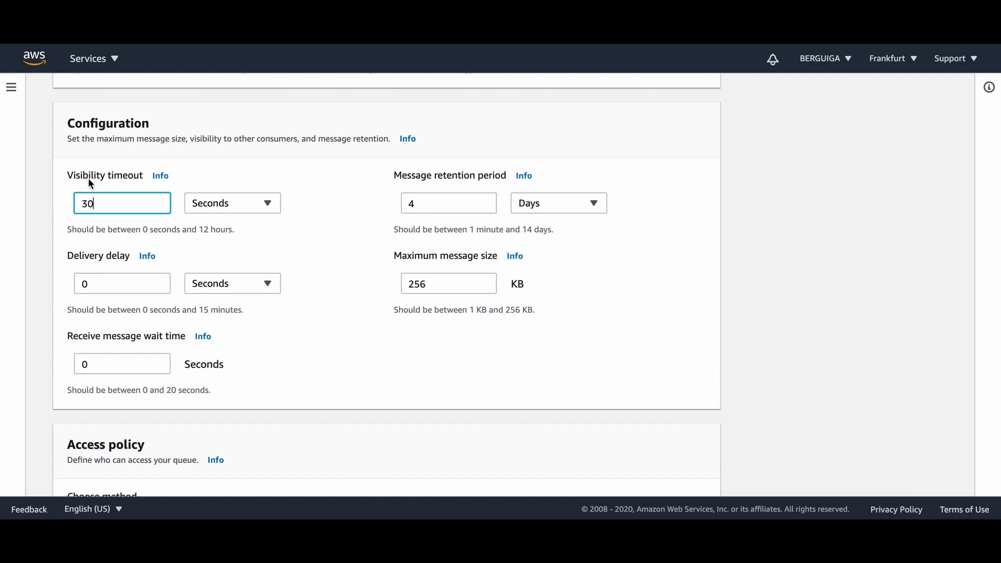
click(125, 179)
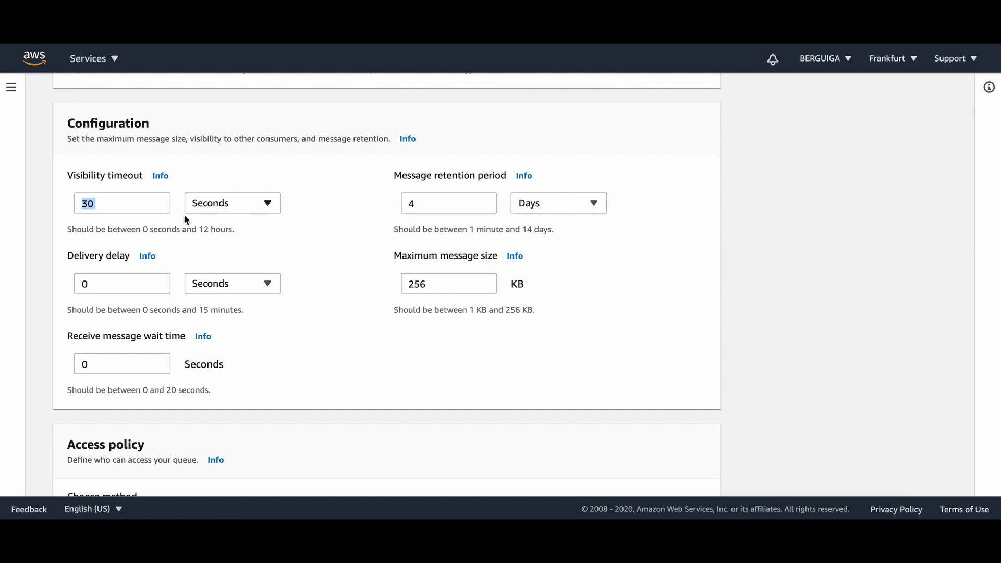
click(116, 202)
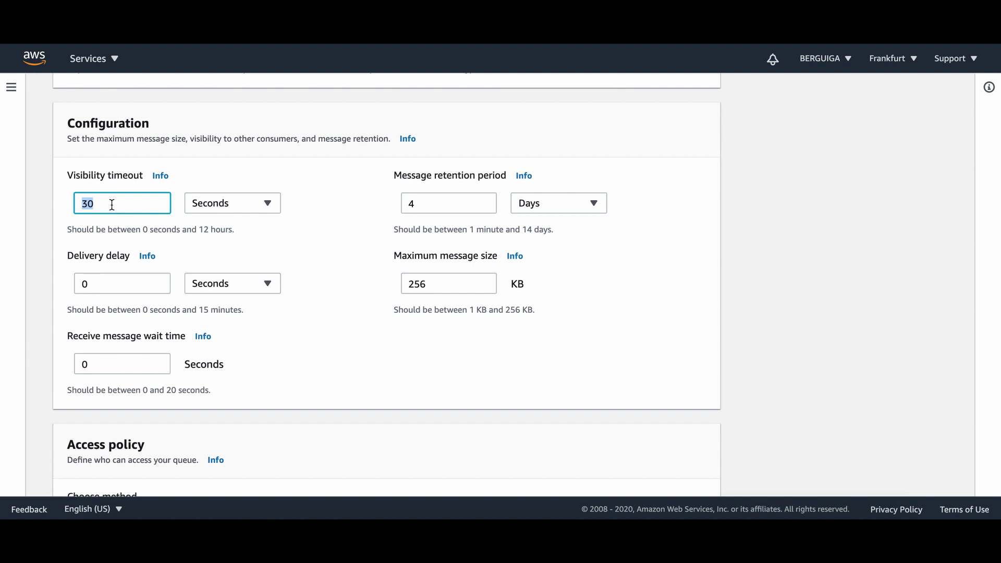
scroll(340, 206, down, 1)
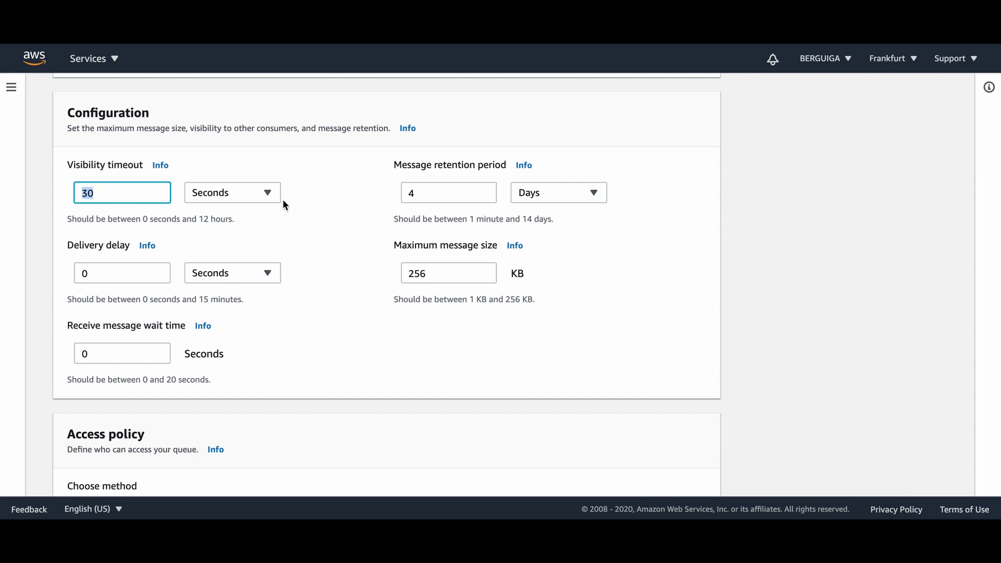
click(199, 193)
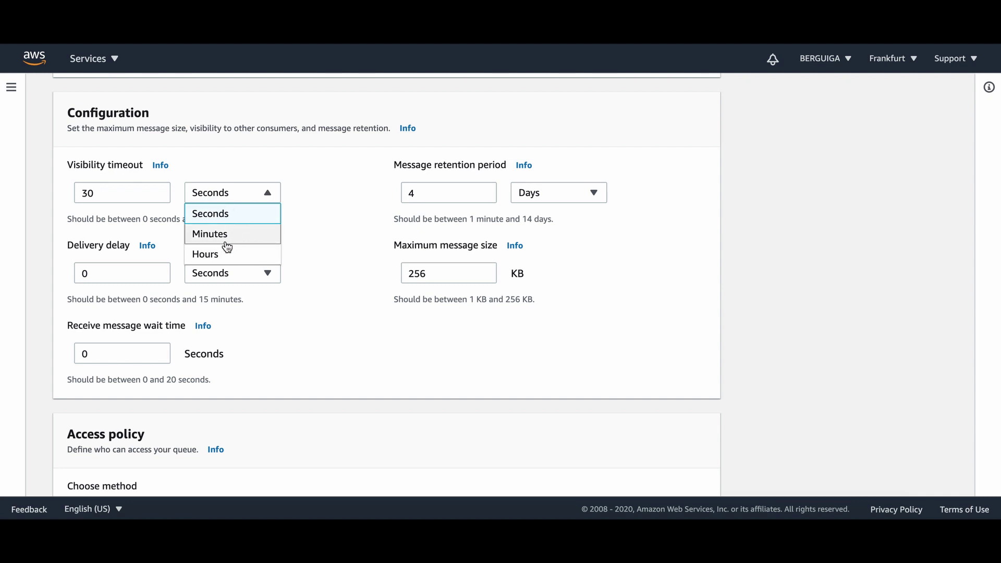
Step: Set the queue's visibility timeout to 14 hours
click(135, 194)
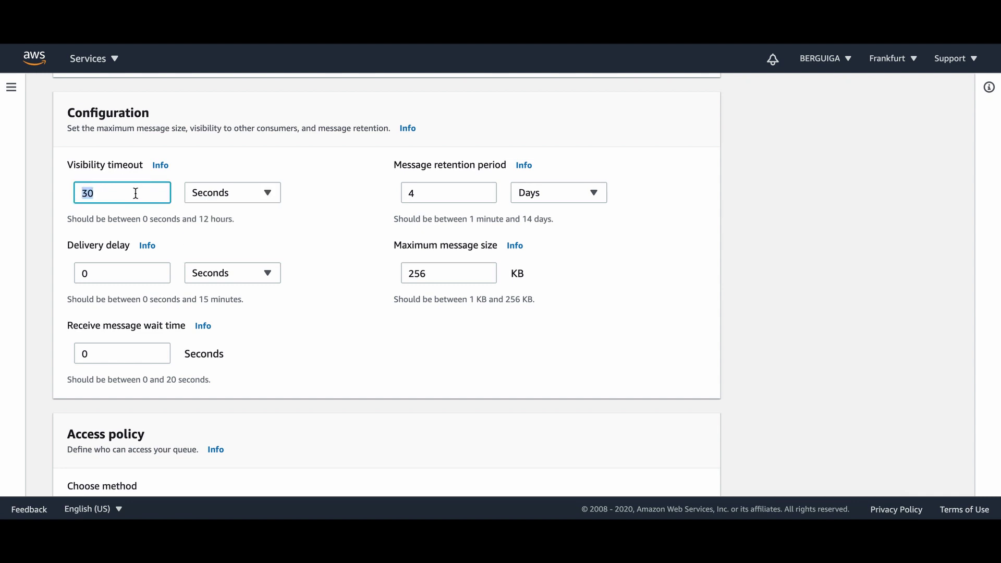
text(0)
click(220, 197)
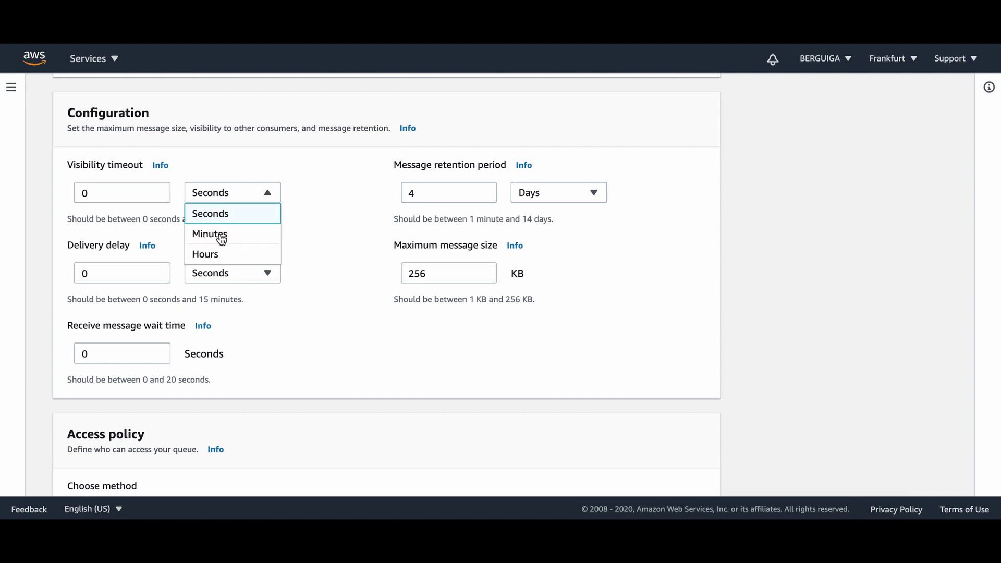
click(217, 248)
click(99, 188)
text(12)
key(BackSpace)
text(4)
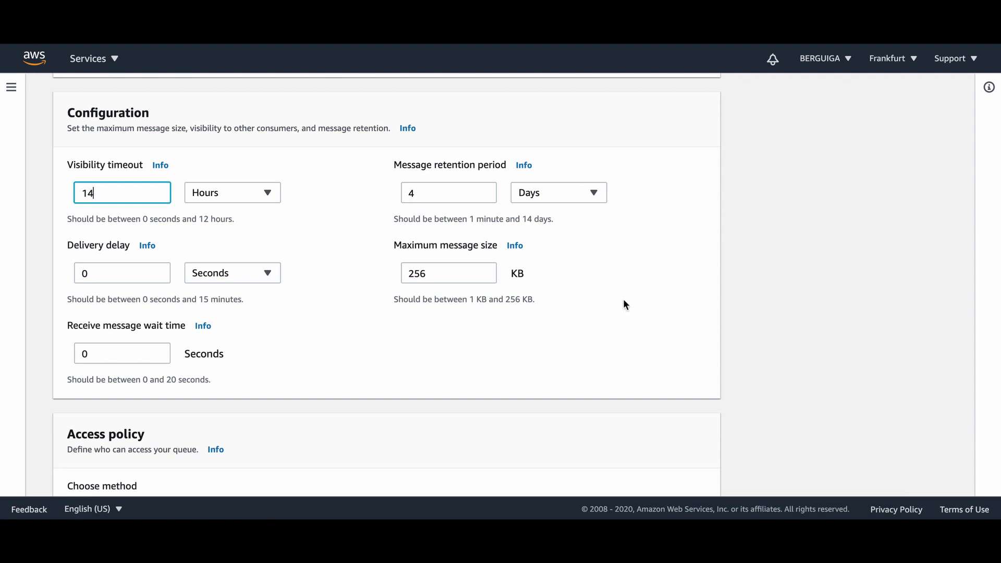
Step: Try to create the queue and check how its visibility timeout is validated
scroll(623, 299, down, 10)
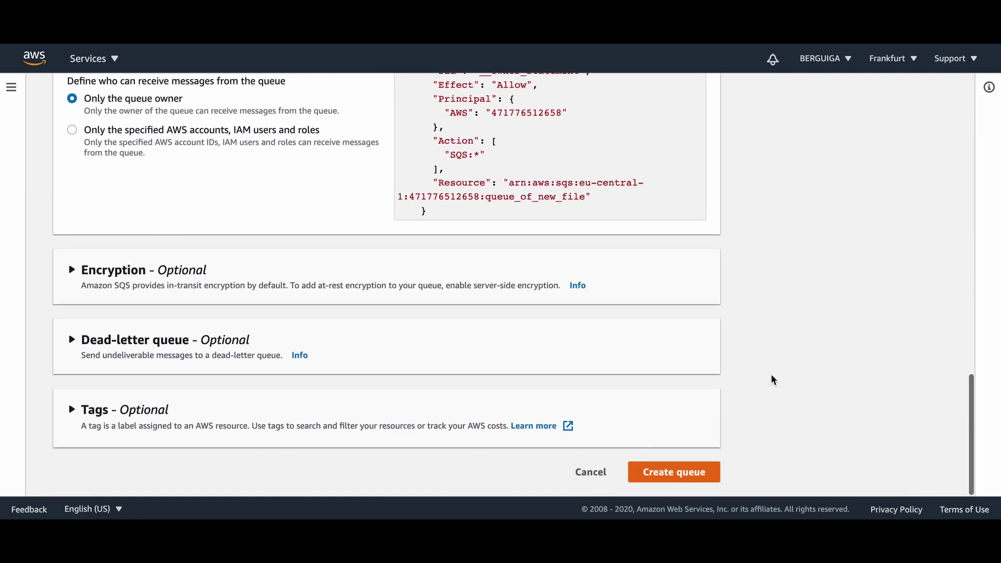
click(671, 480)
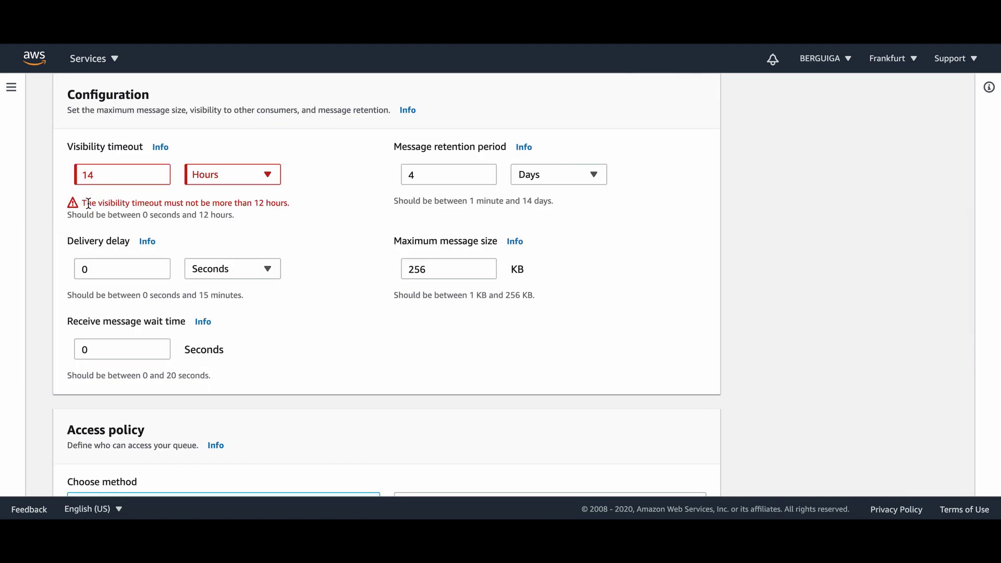
drag(83, 202, 274, 200)
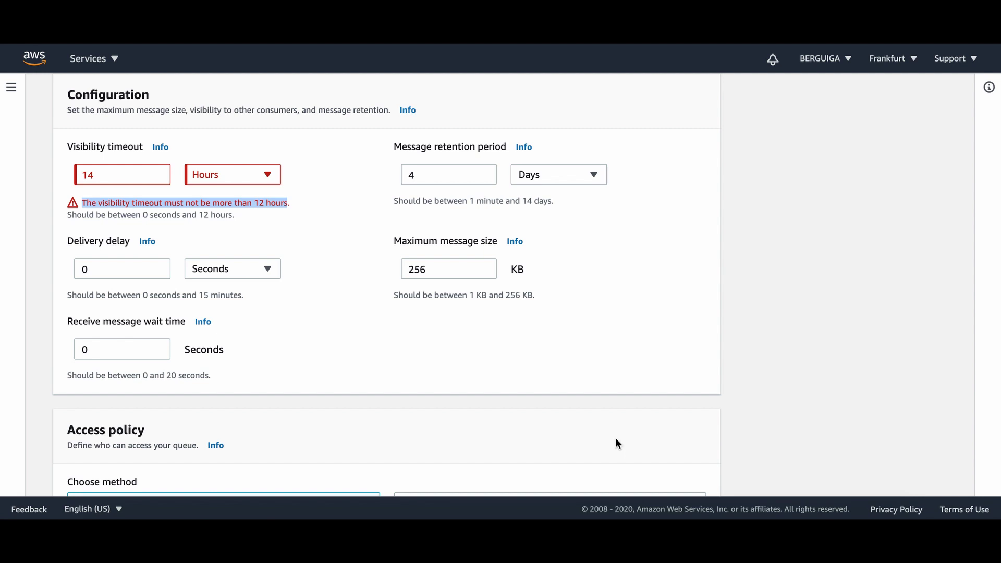
Step: Set the message retention period to 50 seconds
drag(394, 146, 461, 150)
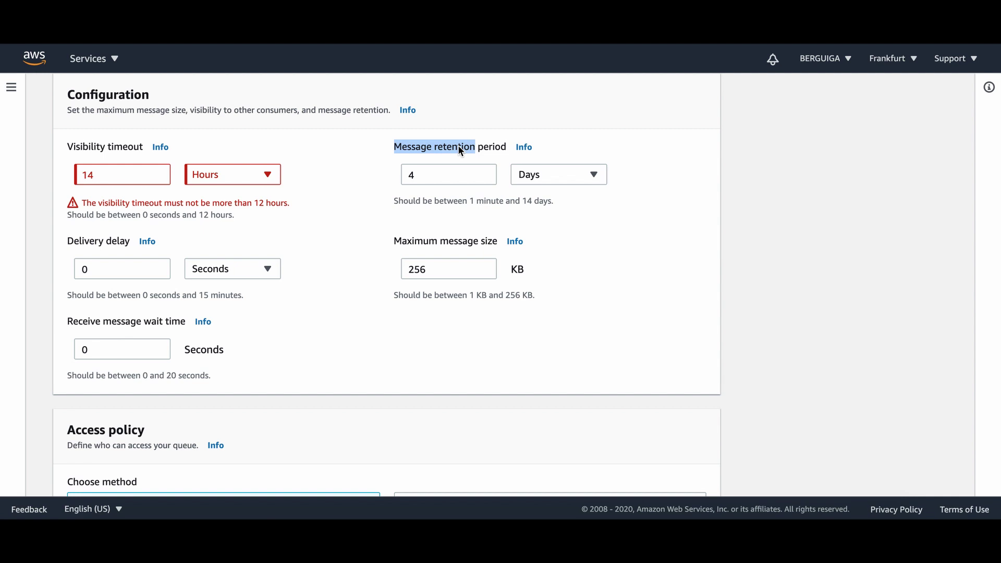
click(433, 180)
double_click(433, 179)
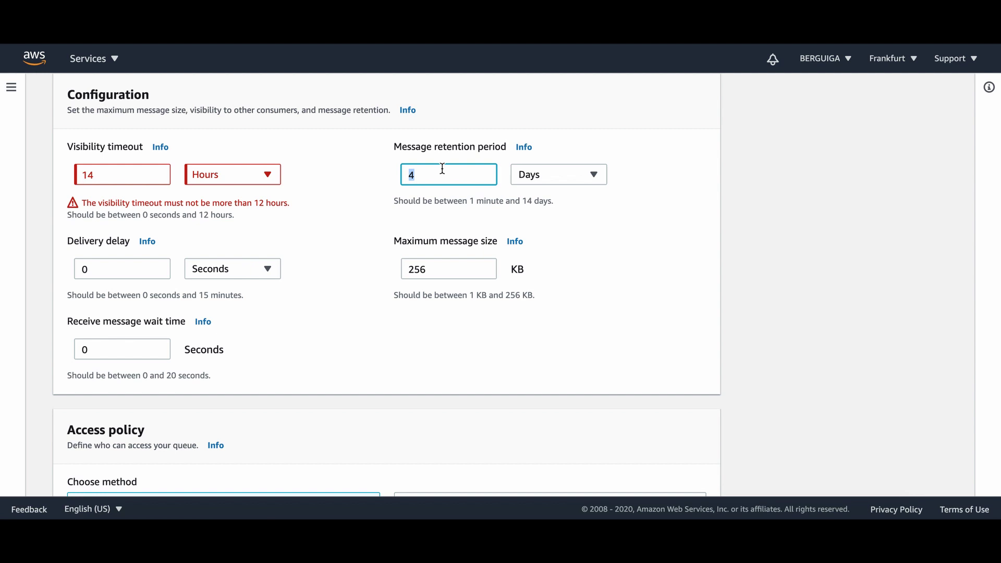
text(60)
click(542, 184)
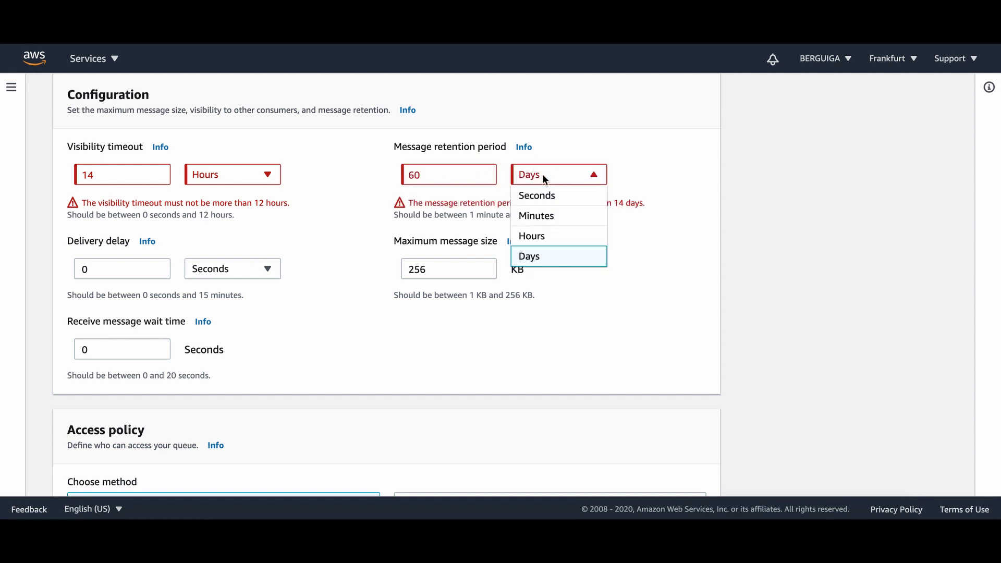
click(532, 194)
double_click(491, 179)
text(50)
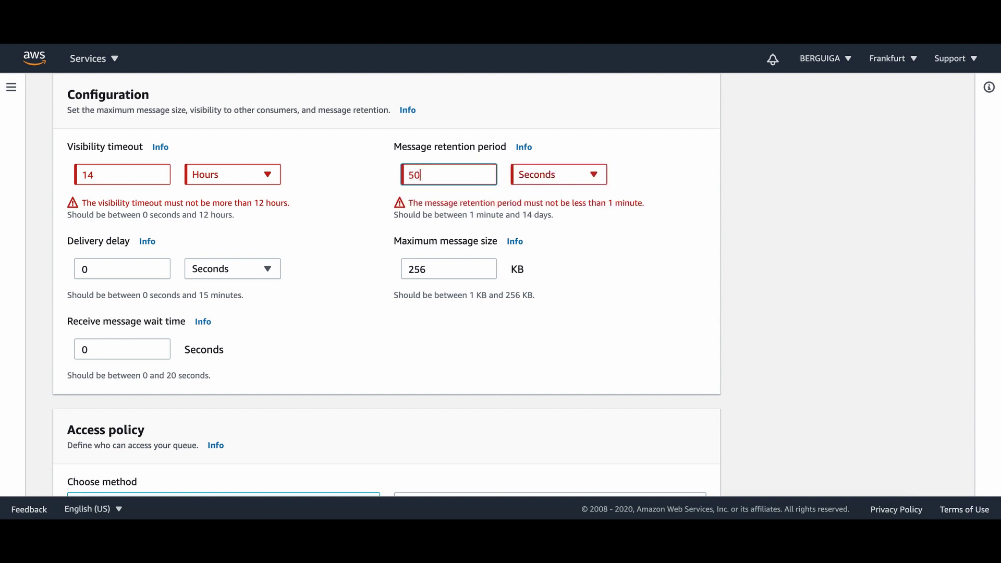
Step: Change the message retention period's unit to days and check its validation message
click(558, 179)
click(538, 254)
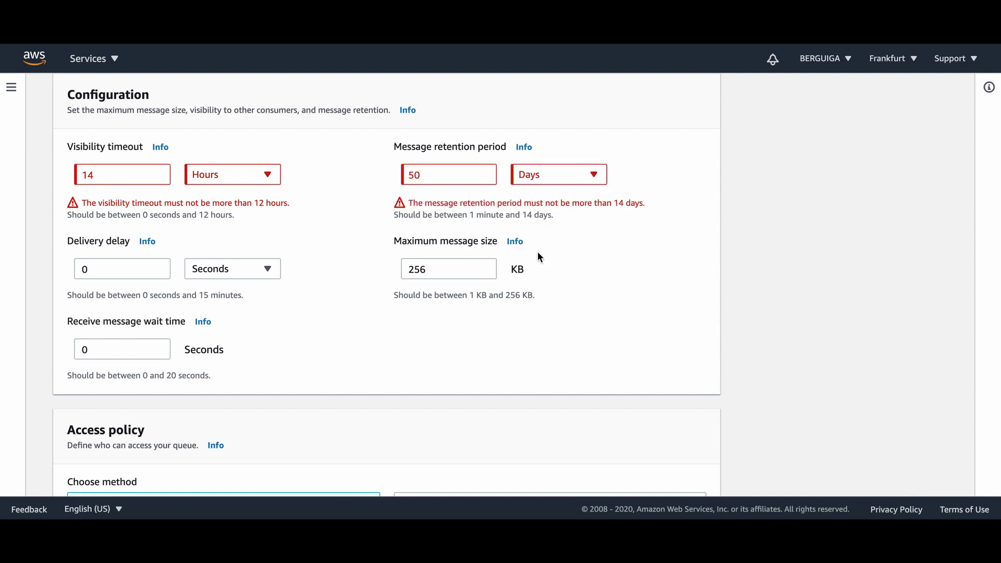
drag(412, 203, 581, 201)
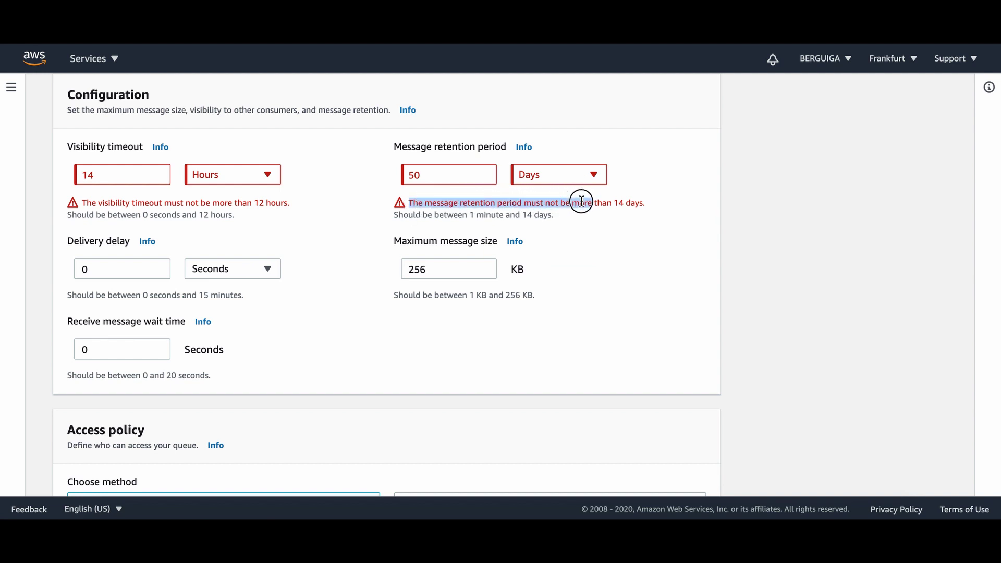
drag(582, 200, 583, 201)
click(130, 265)
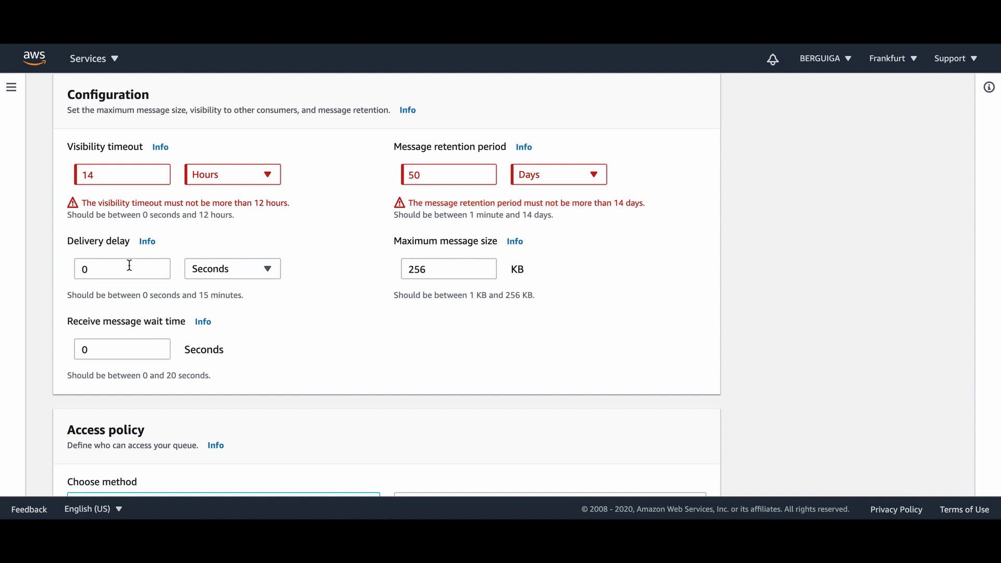
Step: Set the queue's delivery delay to 15 minutes
triple_click(107, 242)
click(110, 269)
click(200, 273)
click(211, 310)
double_click(139, 269)
text(15)
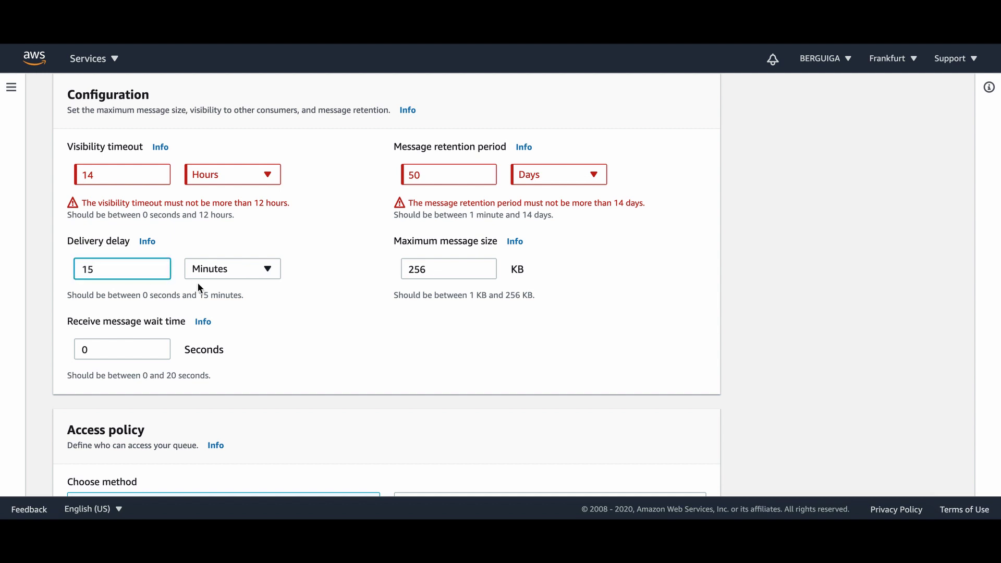
Step: Try a delivery delay of 20 minutes, check its validation message, and replace the value with 1 minute
click(170, 288)
double_click(123, 264)
text(20)
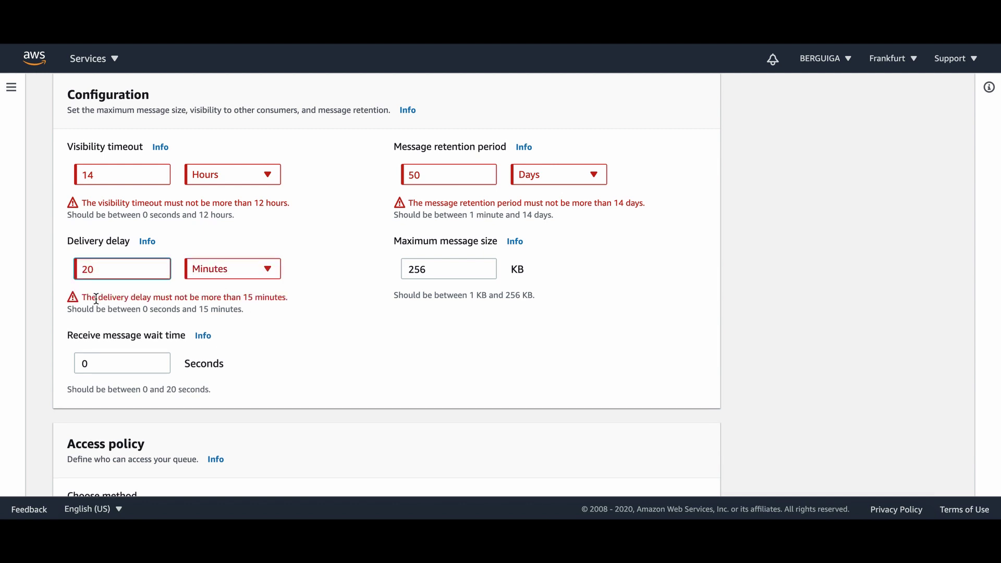
drag(82, 297, 262, 295)
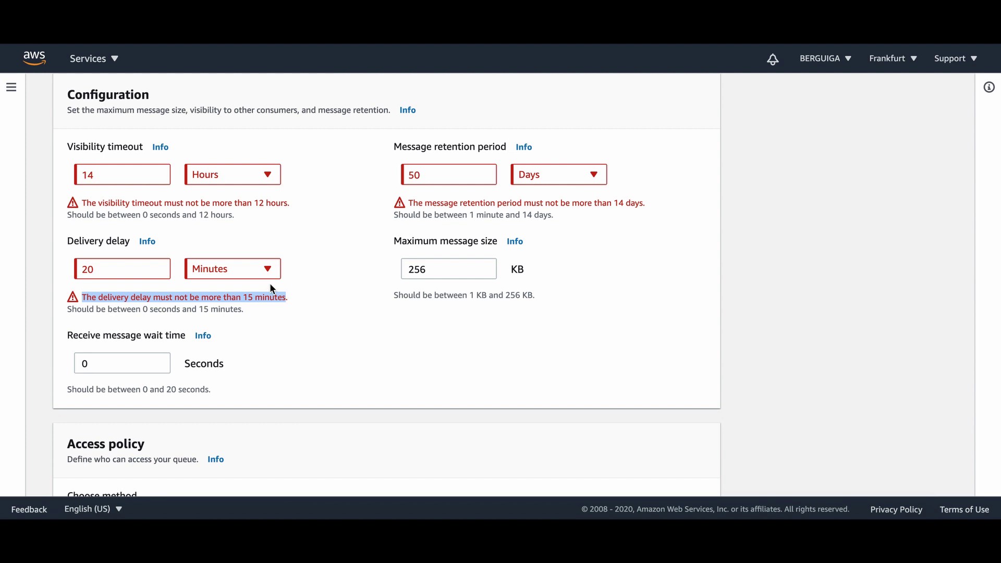
double_click(142, 273)
text(1)
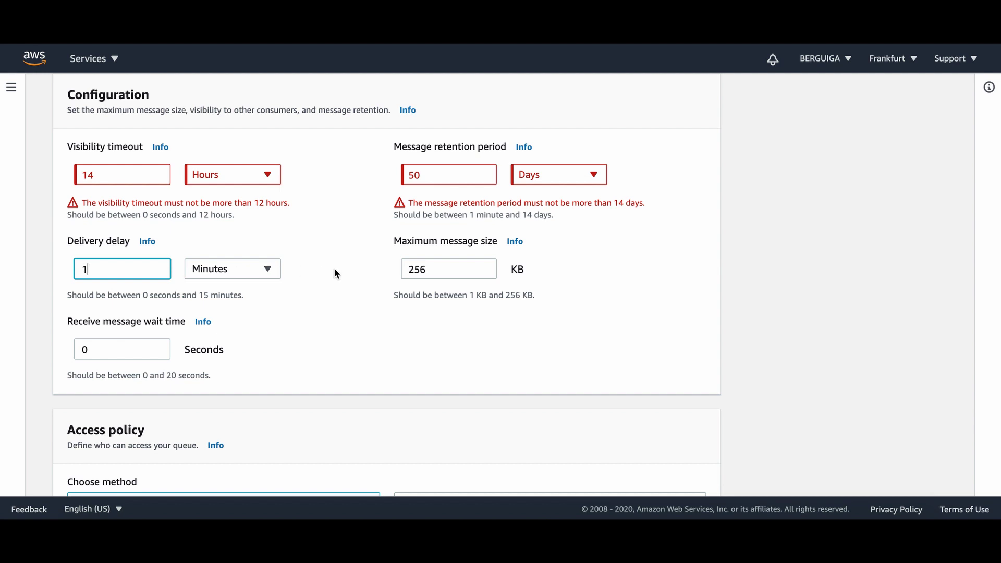
Step: Try maximum message sizes of 300 KB and 1 KB to test the limits, and restore 256 KB
triple_click(483, 241)
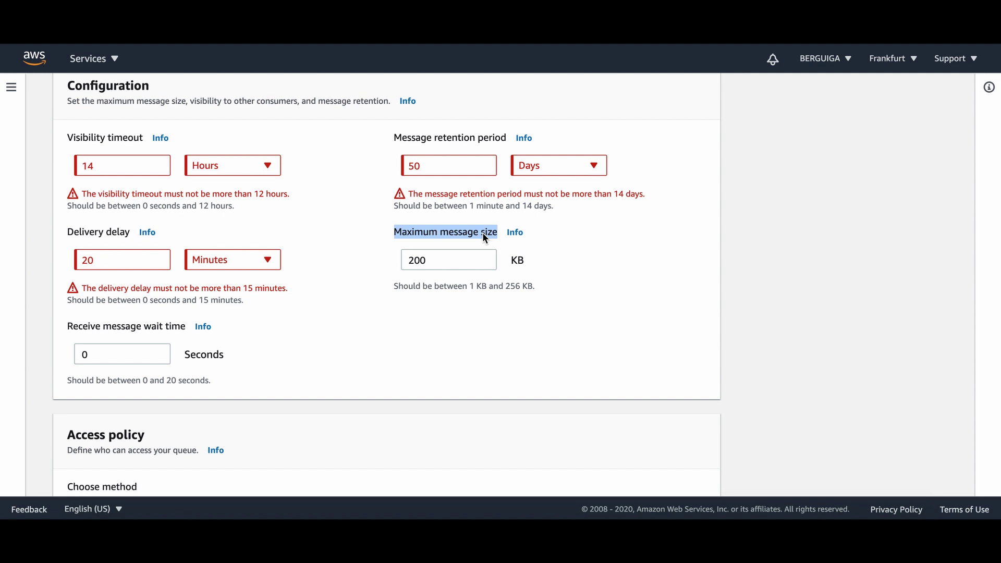
double_click(437, 267)
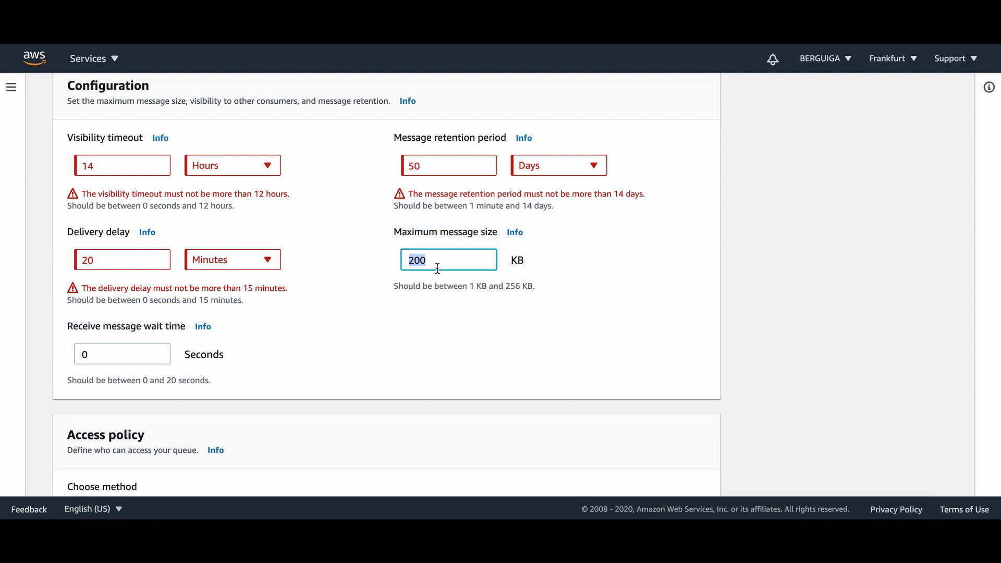
text(300)
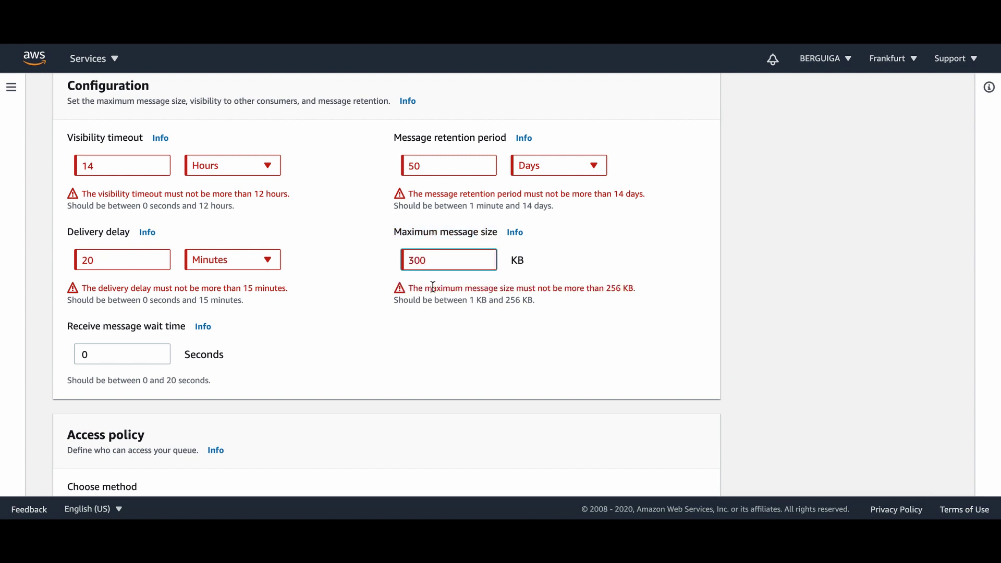
double_click(436, 255)
text(1)
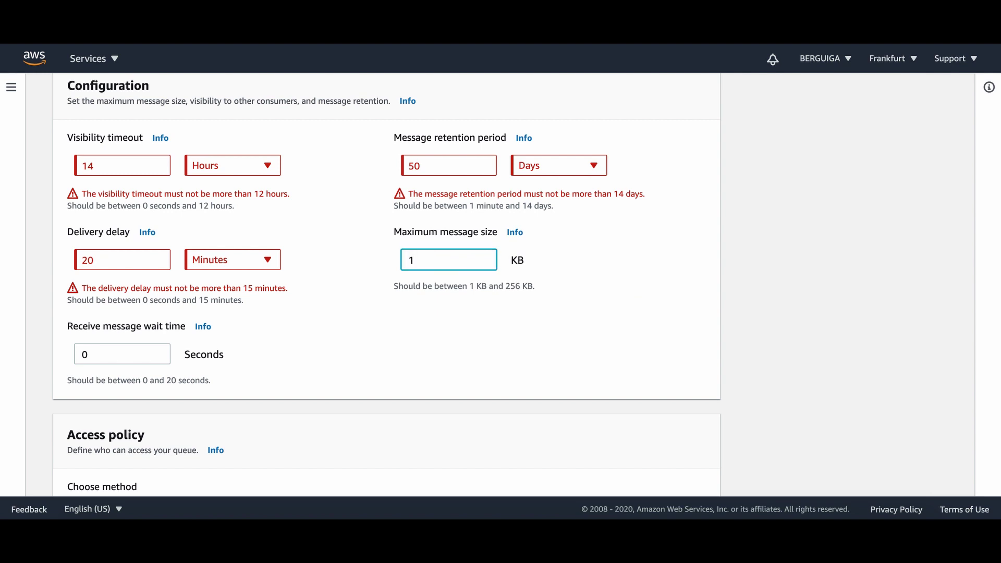
key(BackSpace)
text(256)
Step: Switch the access policy method to Advanced to preview it, and return to Basic
scroll(593, 244, down, 6)
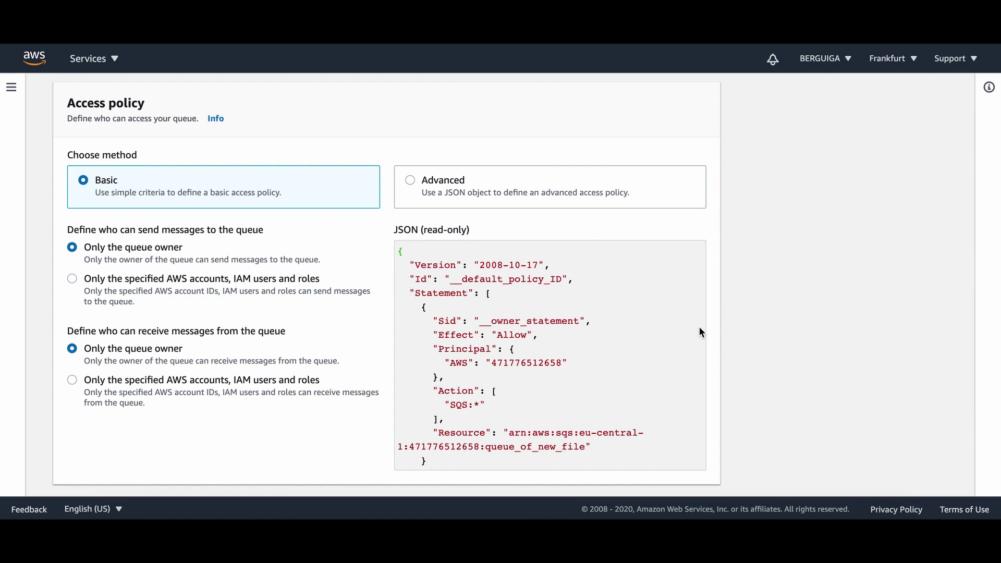
drag(105, 103, 145, 103)
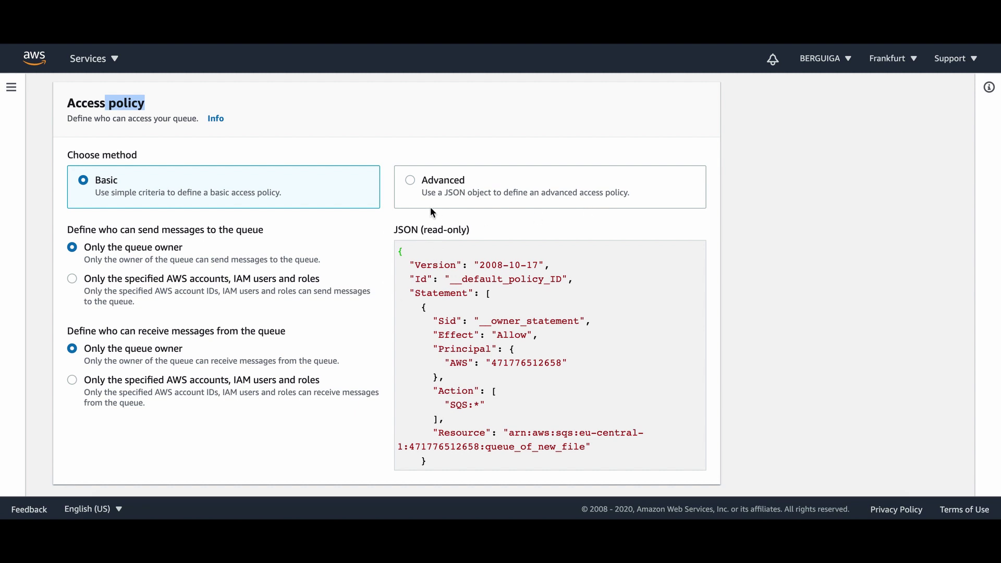
click(410, 179)
click(229, 189)
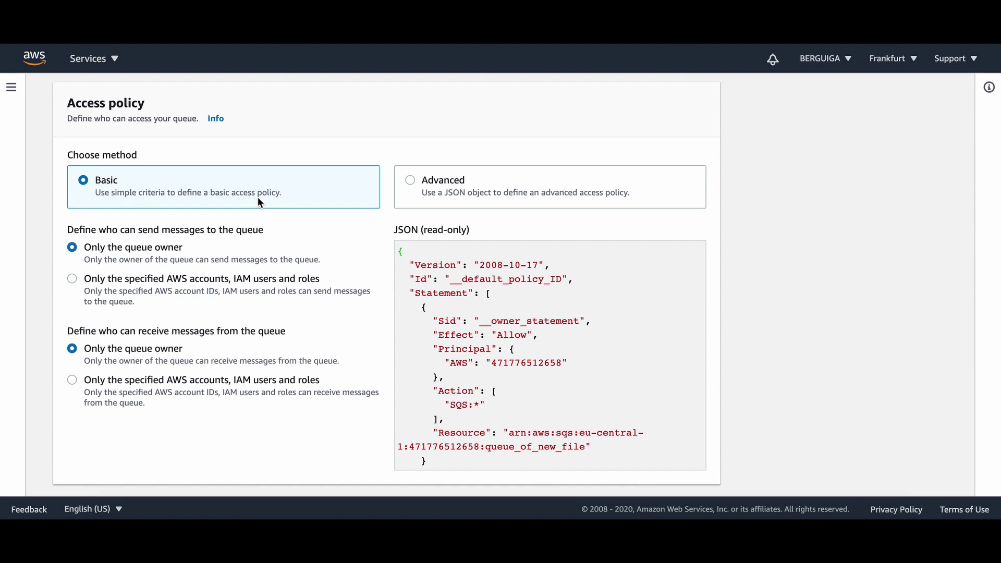
scroll(259, 203, down, 1)
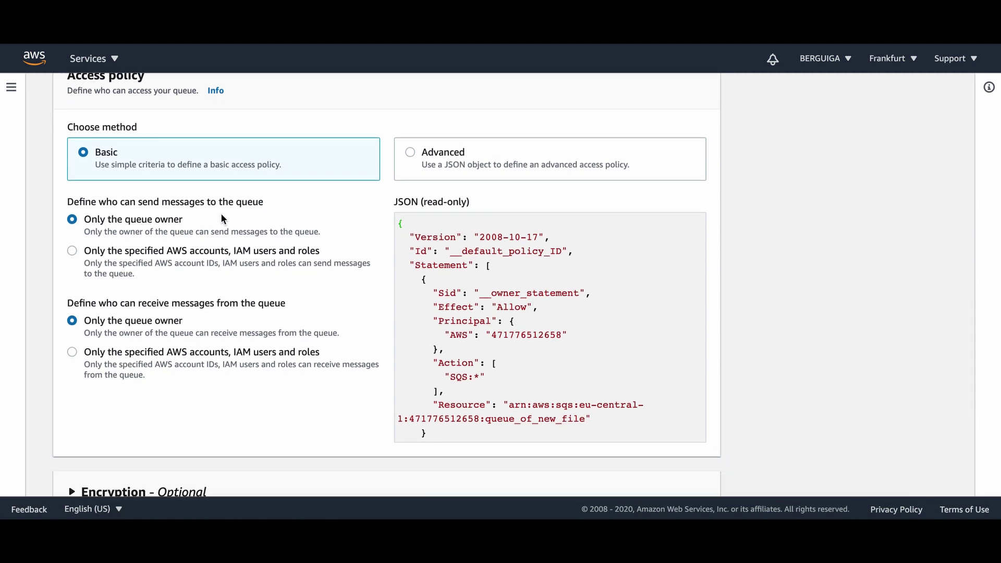
Step: Enable server-side encryption to preview its key options, and disable it again
scroll(221, 219, down, 4)
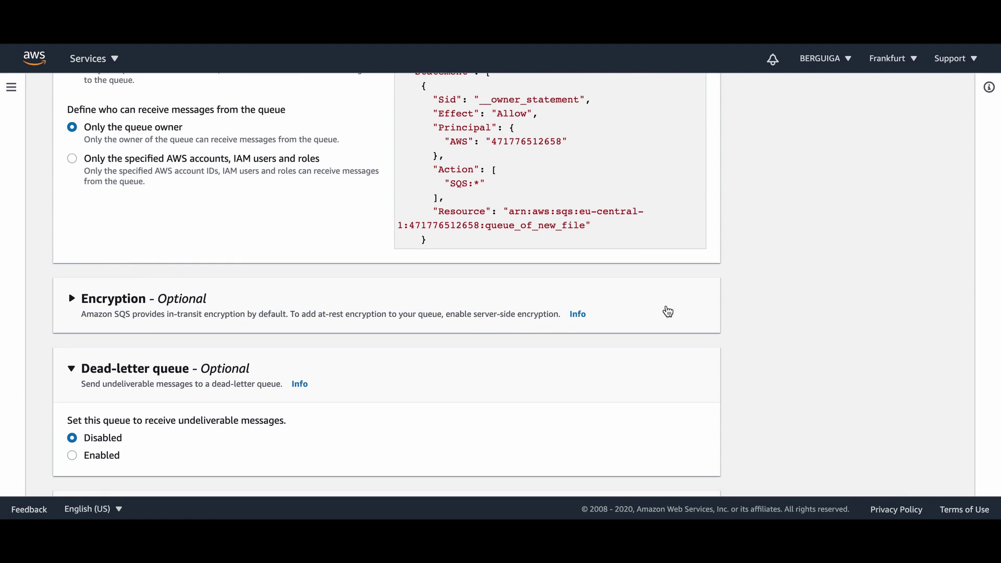
click(395, 314)
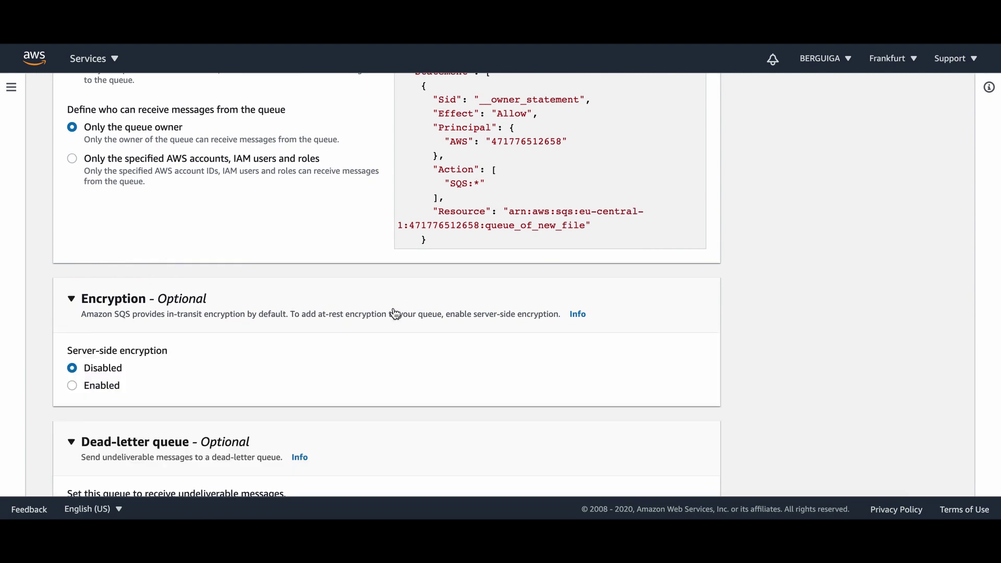
scroll(393, 314, down, 1)
scroll(111, 320, down, 2)
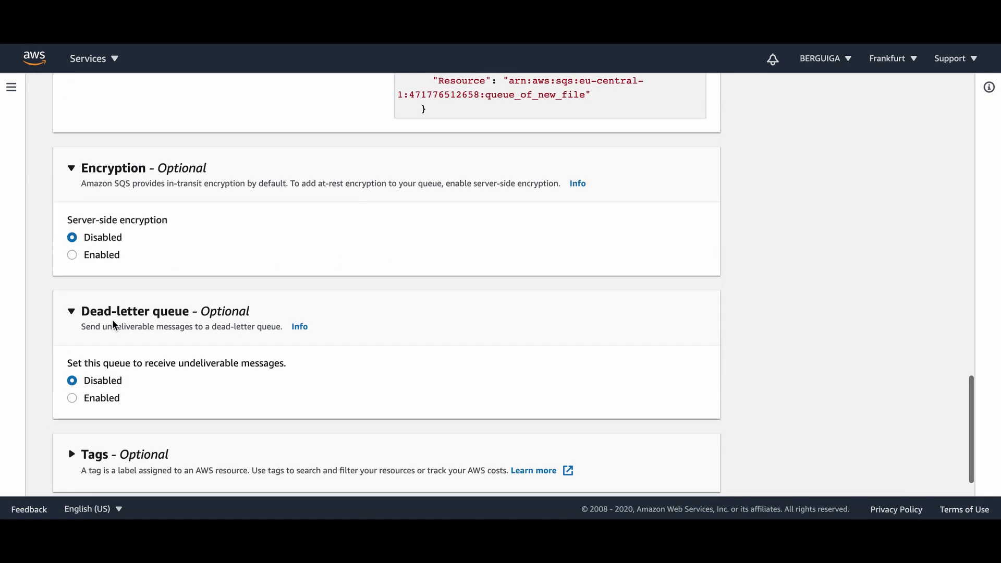
click(106, 241)
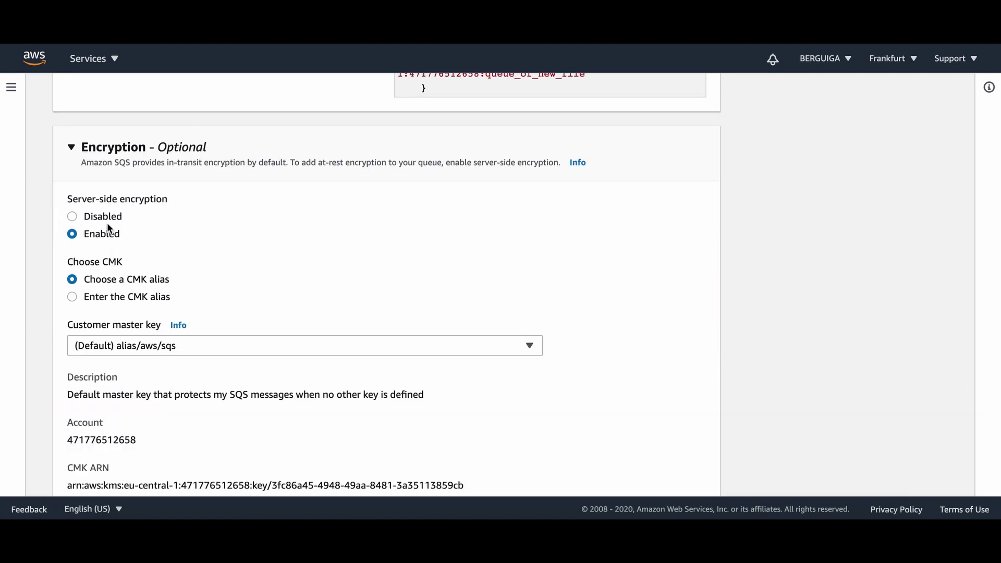
click(108, 219)
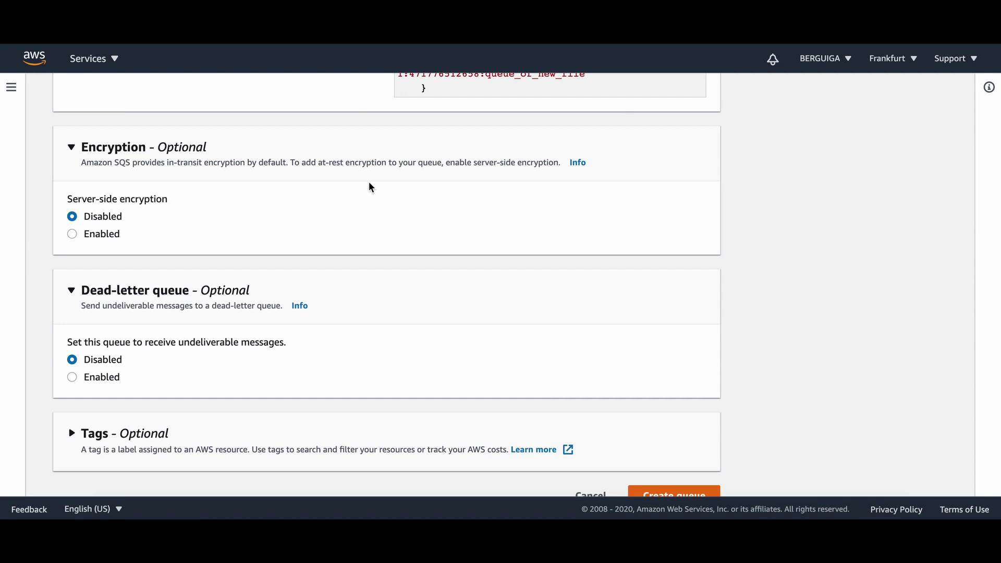
click(339, 156)
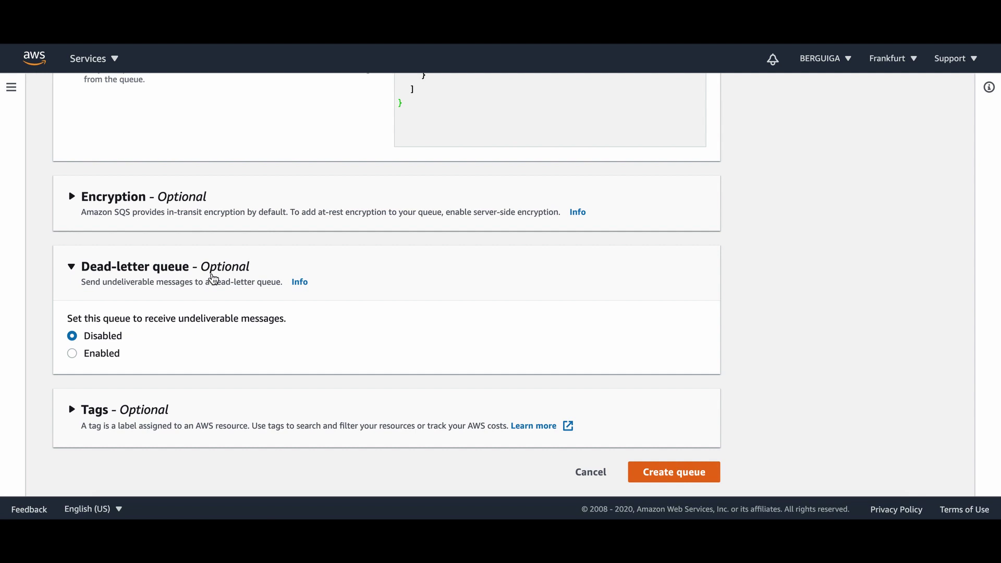
Step: Review the message retention period and the other configuration settings of the queue
scroll(213, 279, up, 15)
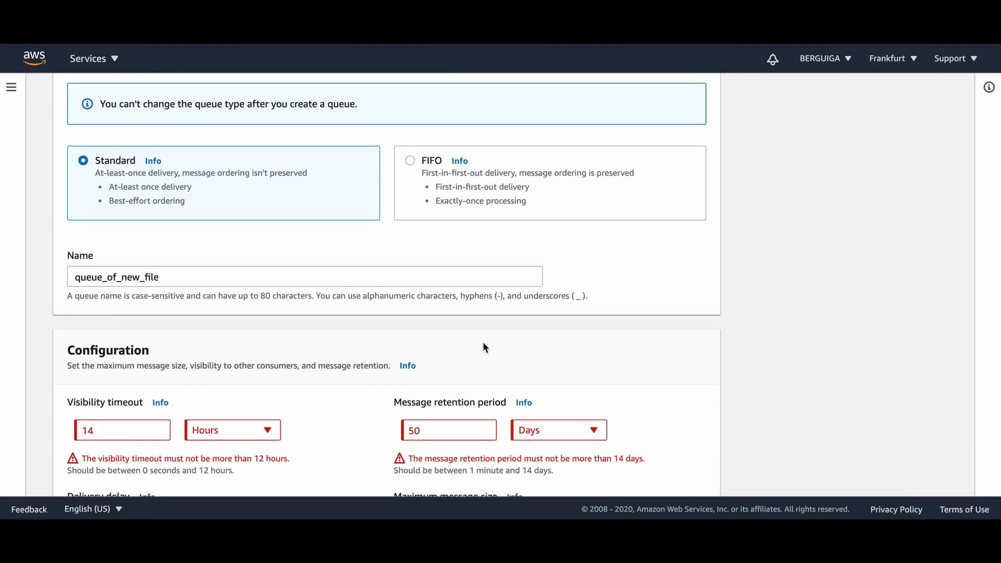
scroll(483, 347, down, 1)
mouse_move(412, 359)
mouse_down()
mouse_move(484, 361)
mouse_move(395, 359)
mouse_up()
scroll(518, 348, down, 5)
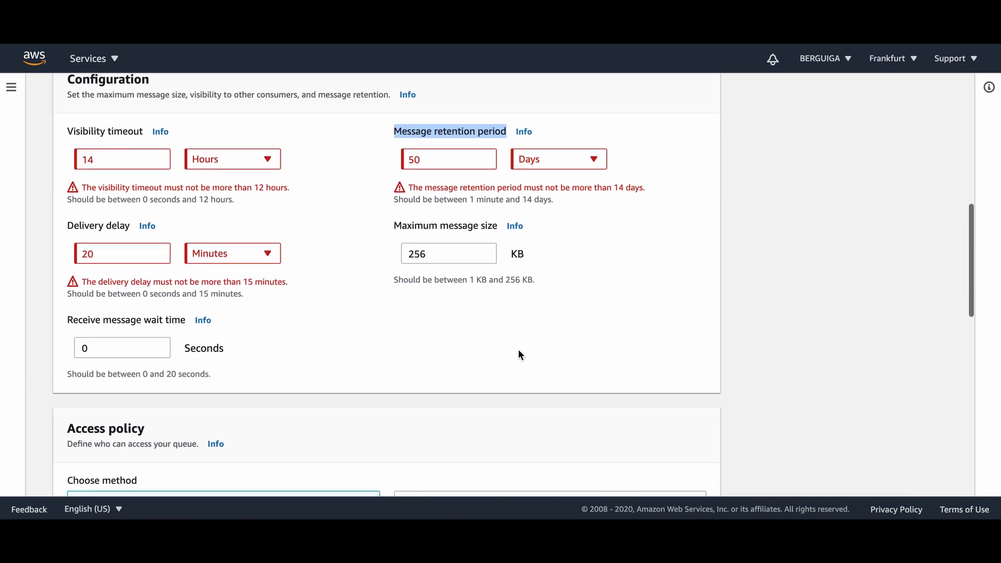
scroll(518, 349, down, 5)
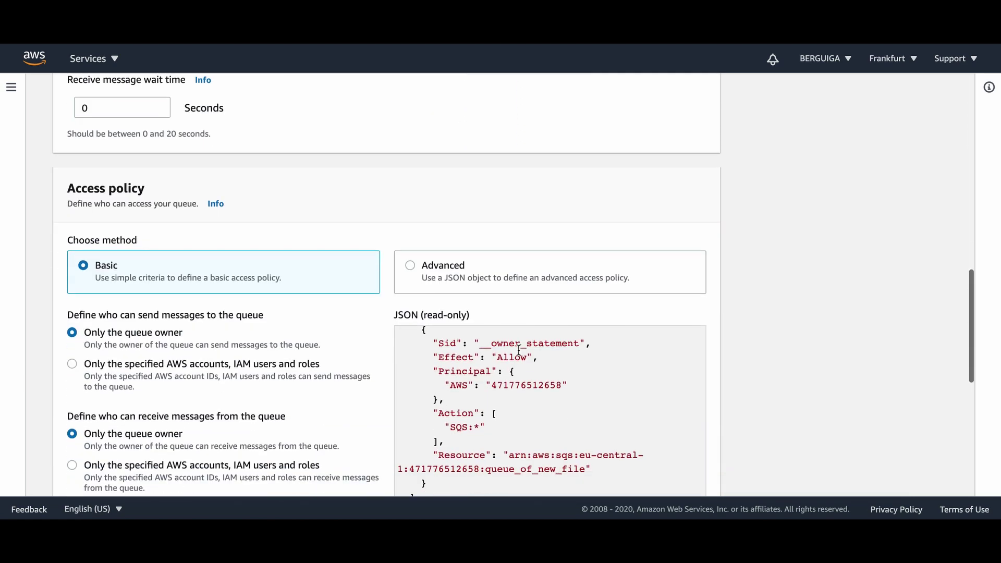
scroll(518, 349, down, 8)
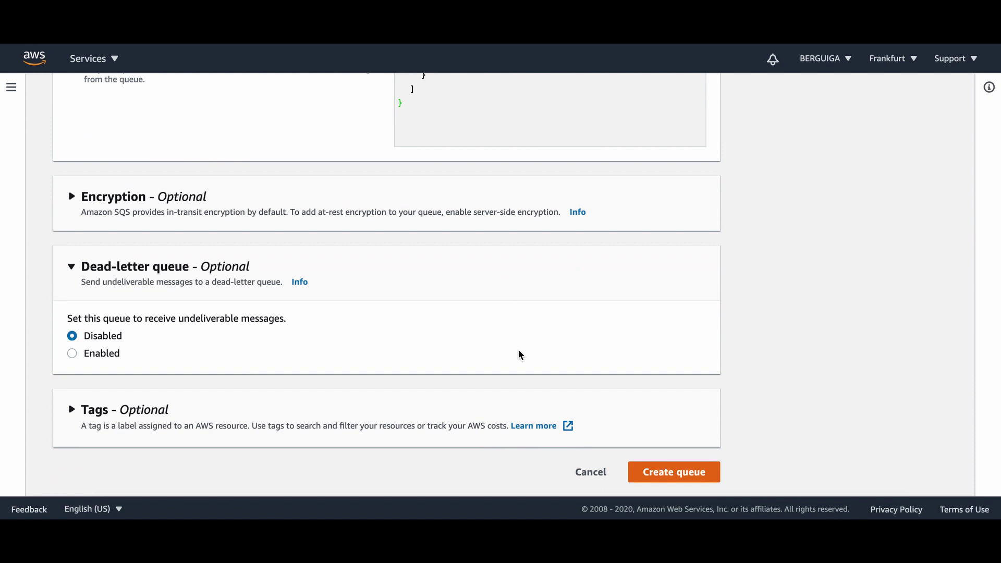
Step: Enable the dead-letter queue to examine its queue ARN and maximum receives options, and disable it again
click(112, 355)
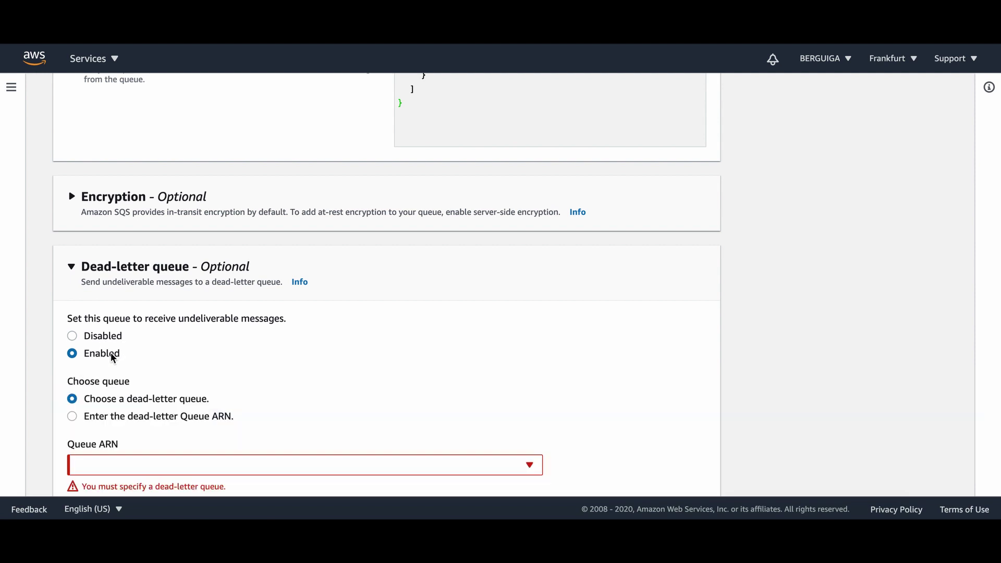
scroll(197, 358, down, 3)
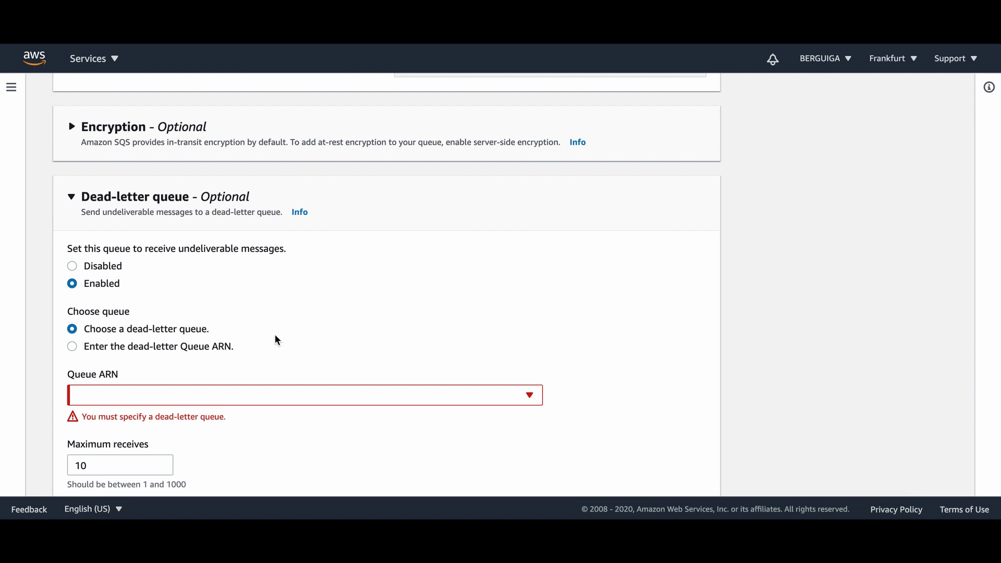
scroll(278, 340, down, 2)
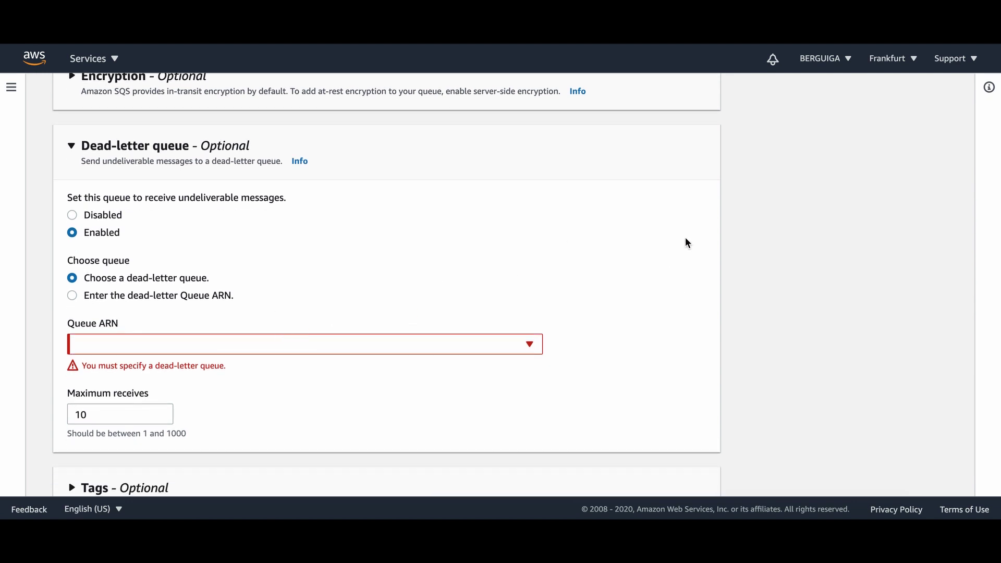
scroll(677, 240, down, 3)
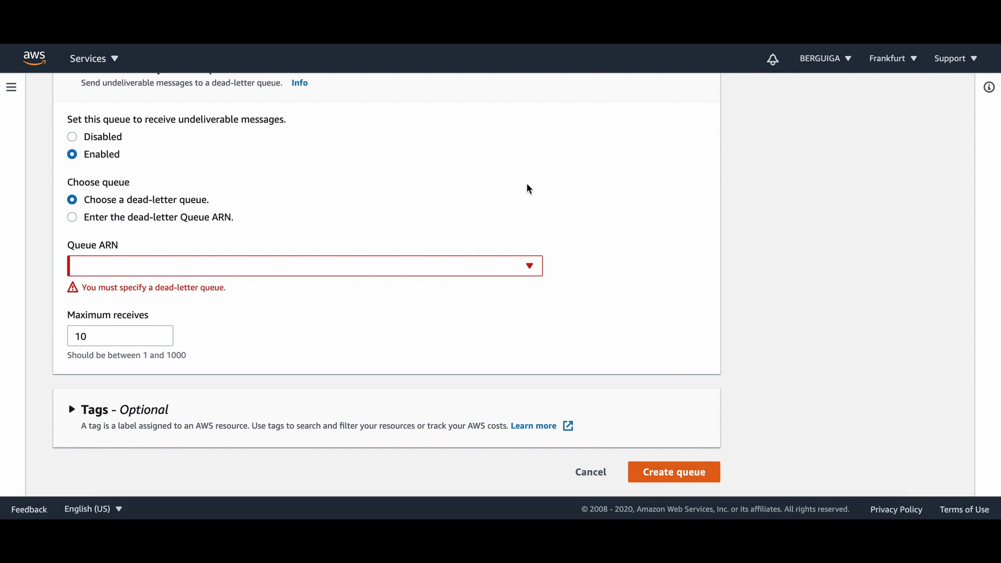
scroll(528, 188, up, 1)
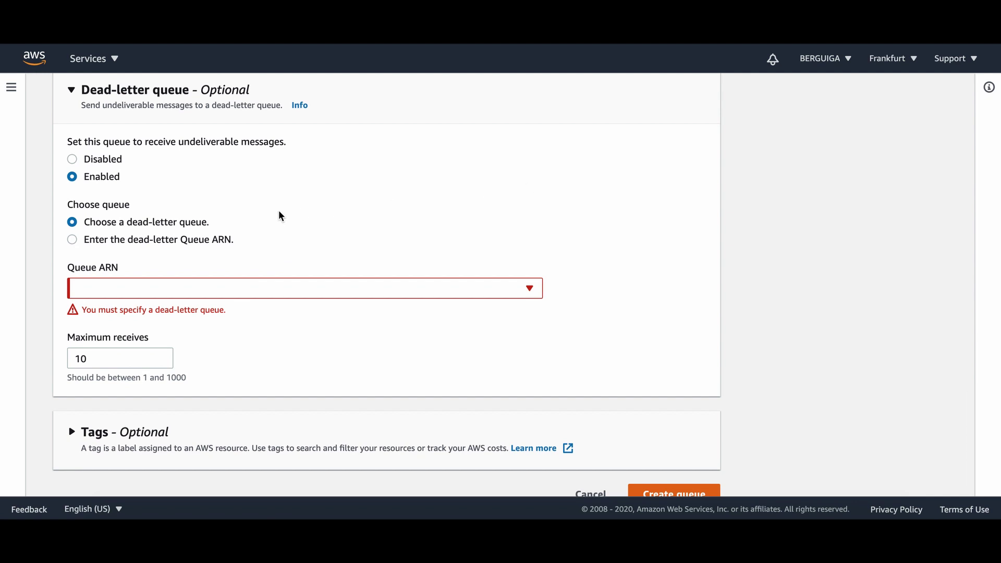
click(104, 164)
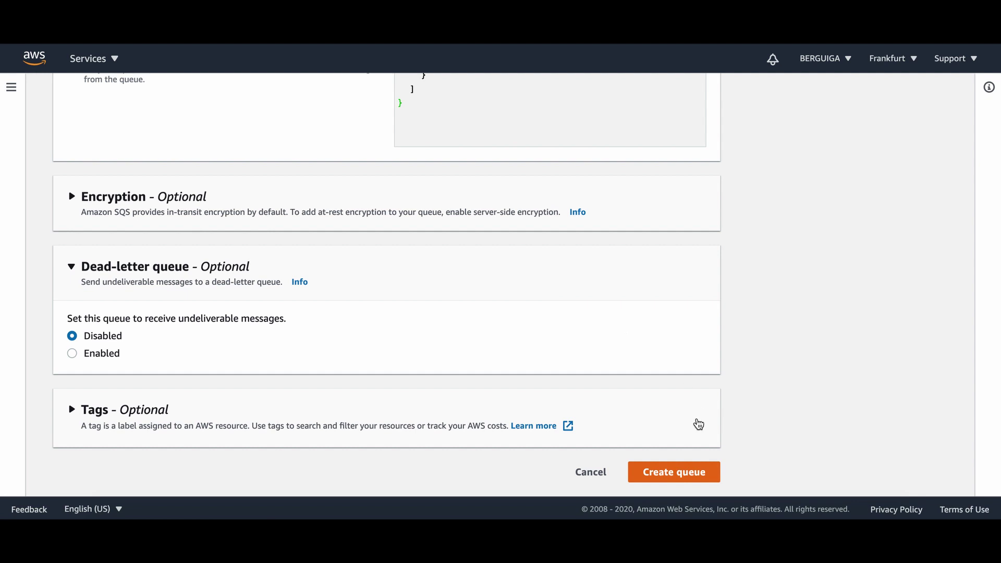
Step: Set the visibility timeout to 1 hour, the message retention period to 1 day, and the delivery delay to 1 minute
scroll(696, 354, up, 4)
scroll(810, 279, up, 8)
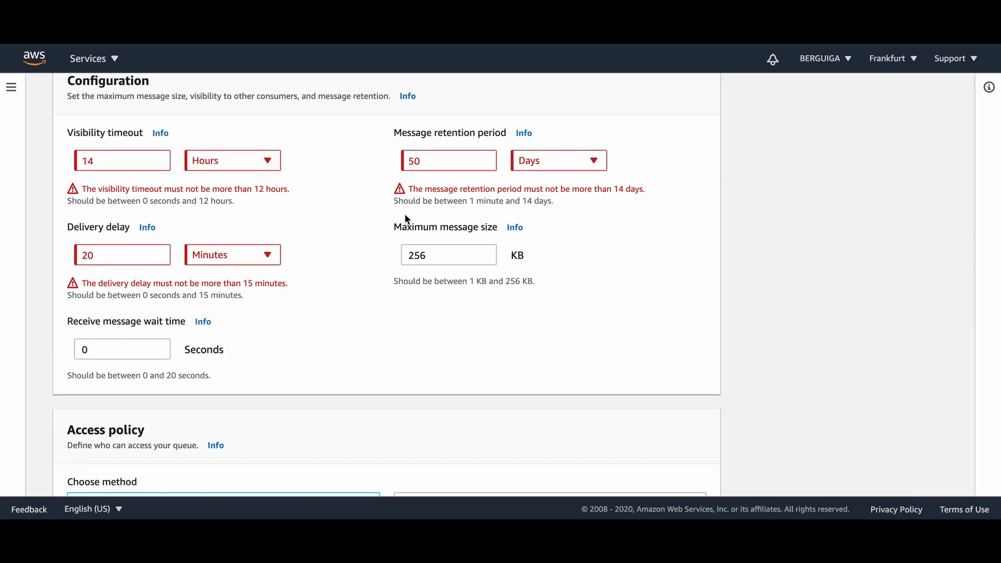
double_click(108, 164)
text(1)
double_click(426, 159)
text(1)
click(134, 242)
double_click(135, 243)
text(1)
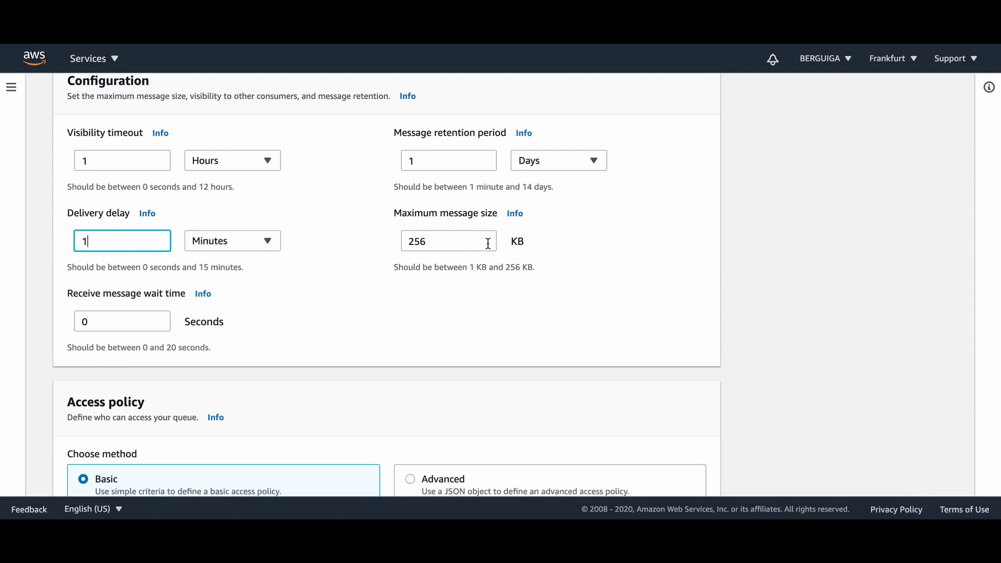
Step: Create the queue with the configured settings and widen the Name column in the queue list
scroll(841, 315, up, 8)
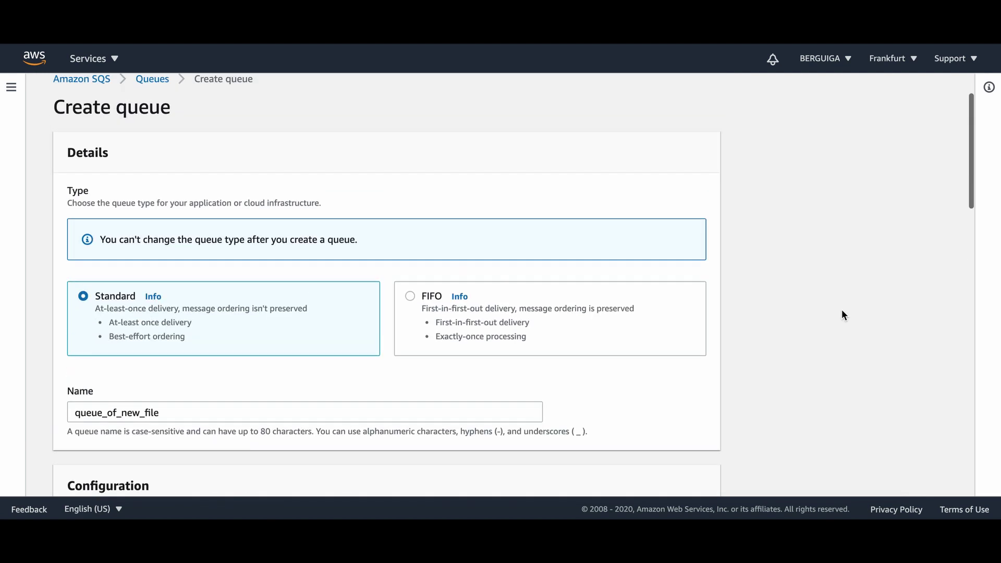
scroll(841, 315, down, 2)
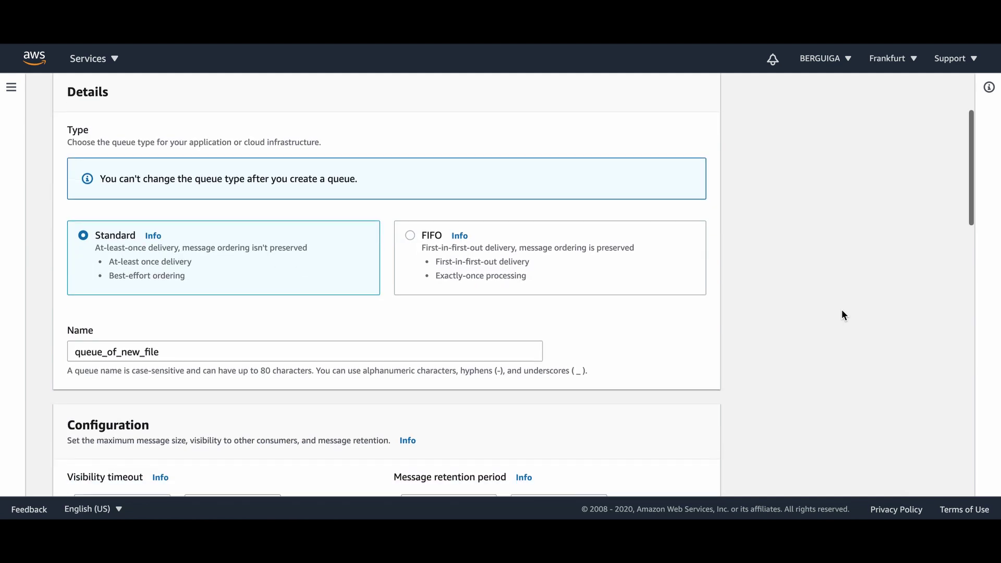
scroll(841, 311, down, 20)
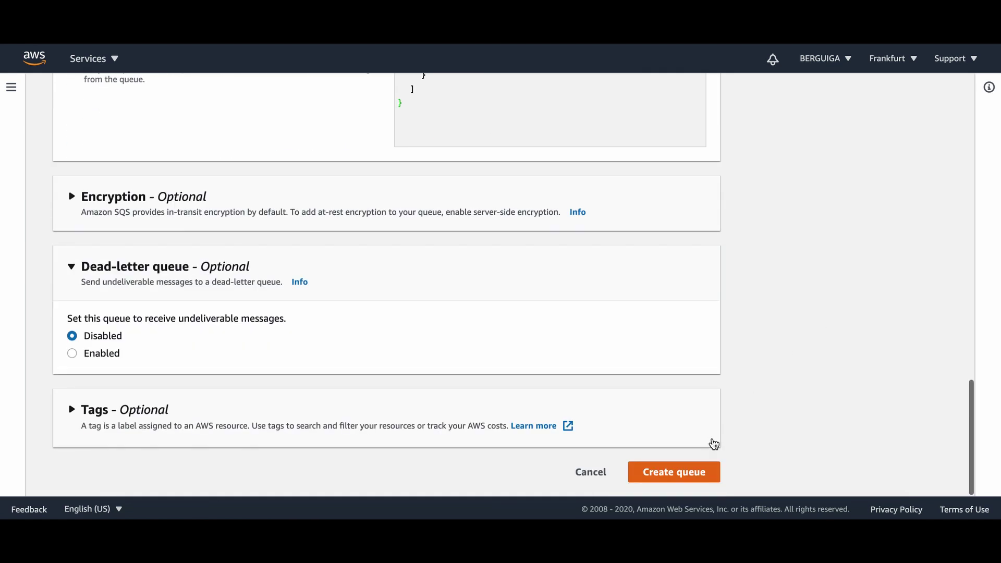
click(676, 482)
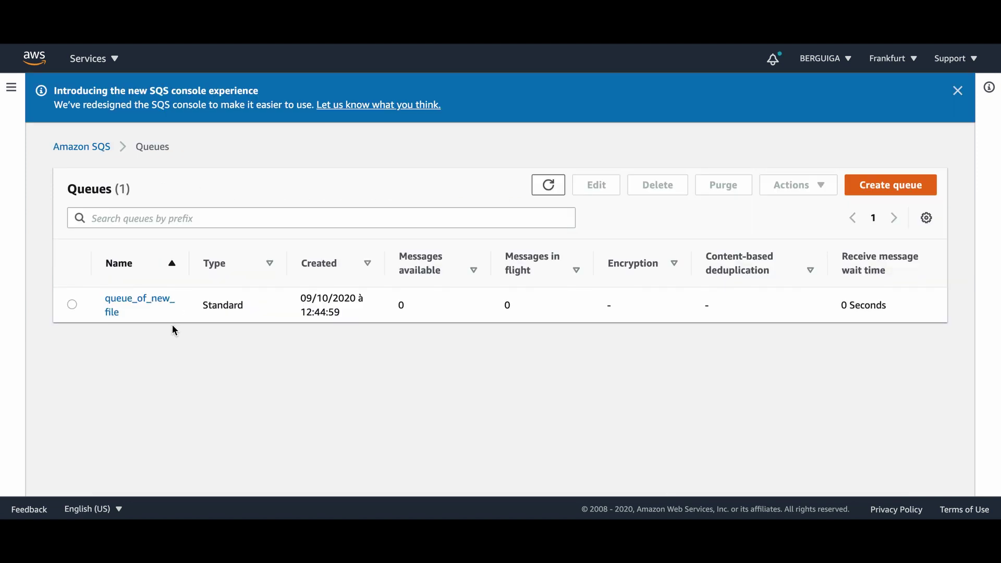
drag(189, 264, 269, 266)
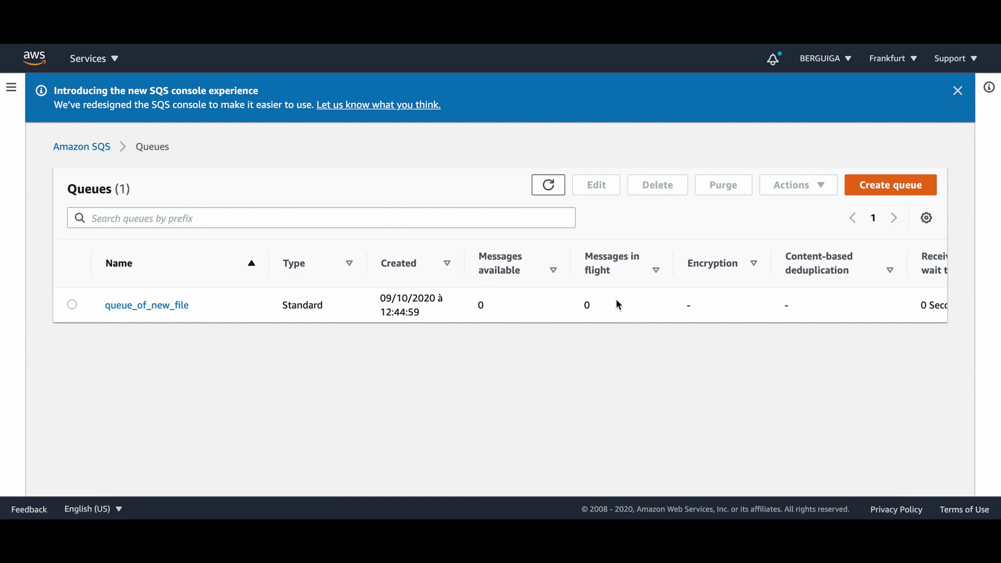
Step: Open the queue_of_new_file queue from the queue list and go to its page for sending and receiving messages
scroll(782, 316, right, 3)
scroll(782, 317, left, 3)
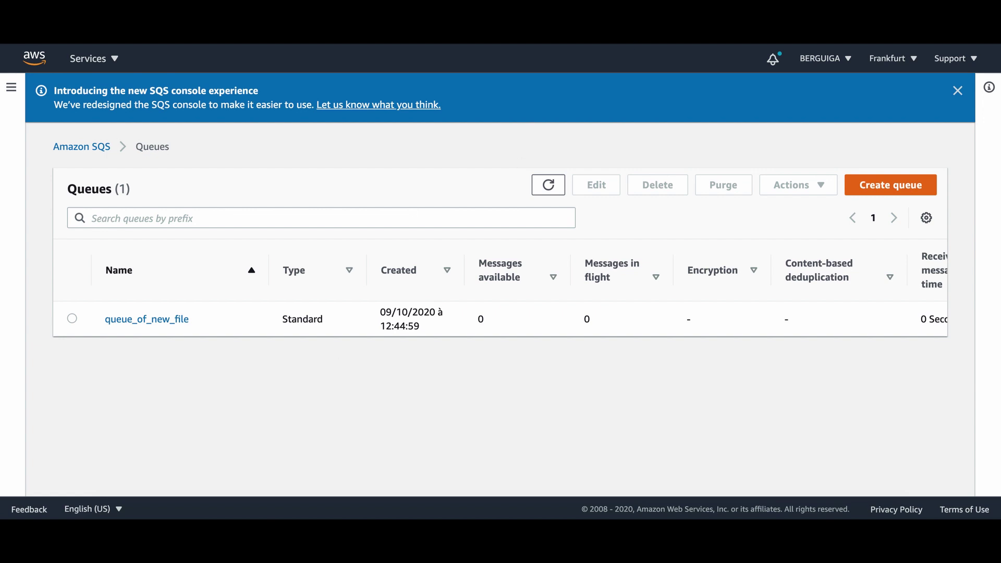
click(181, 320)
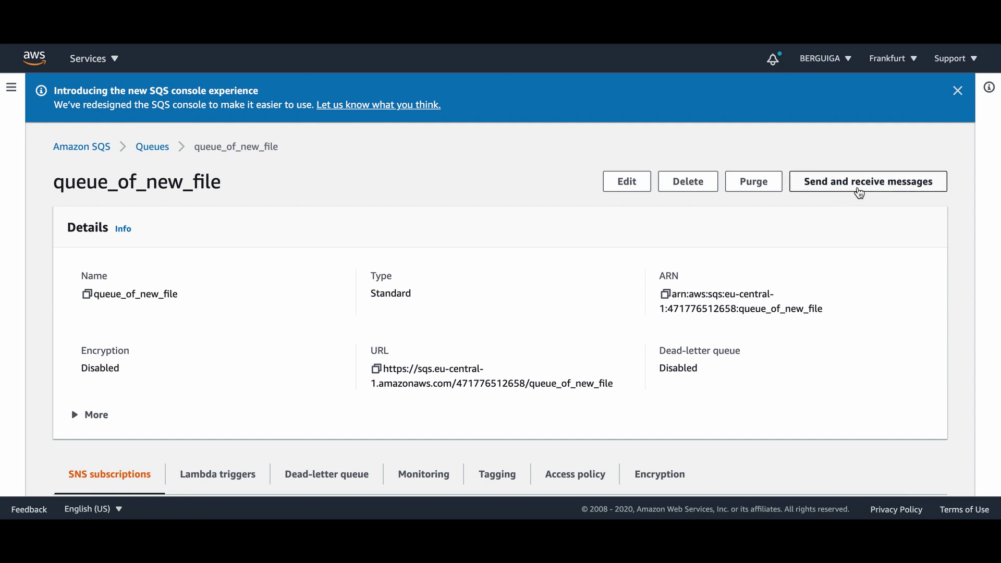
click(874, 189)
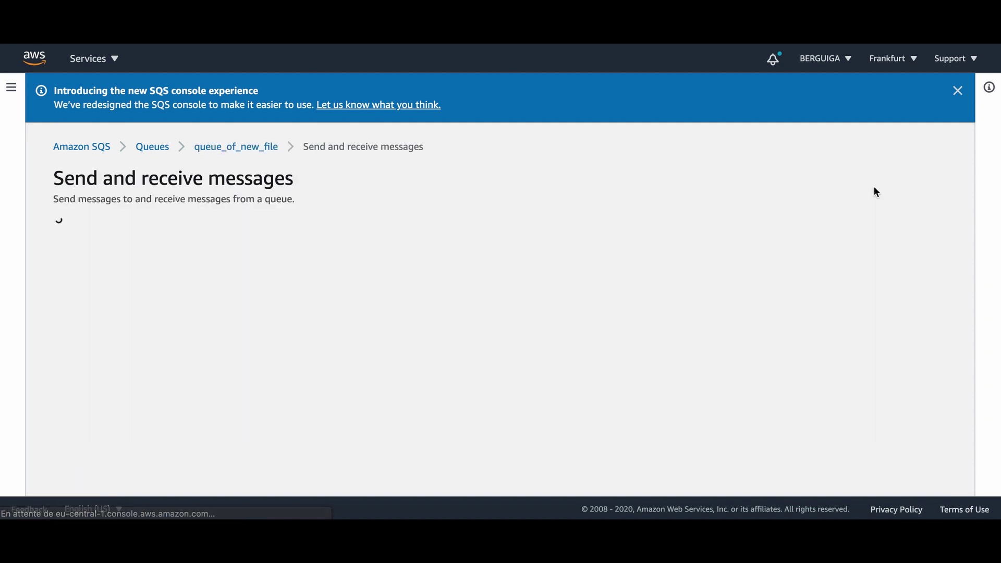
scroll(573, 196, down, 2)
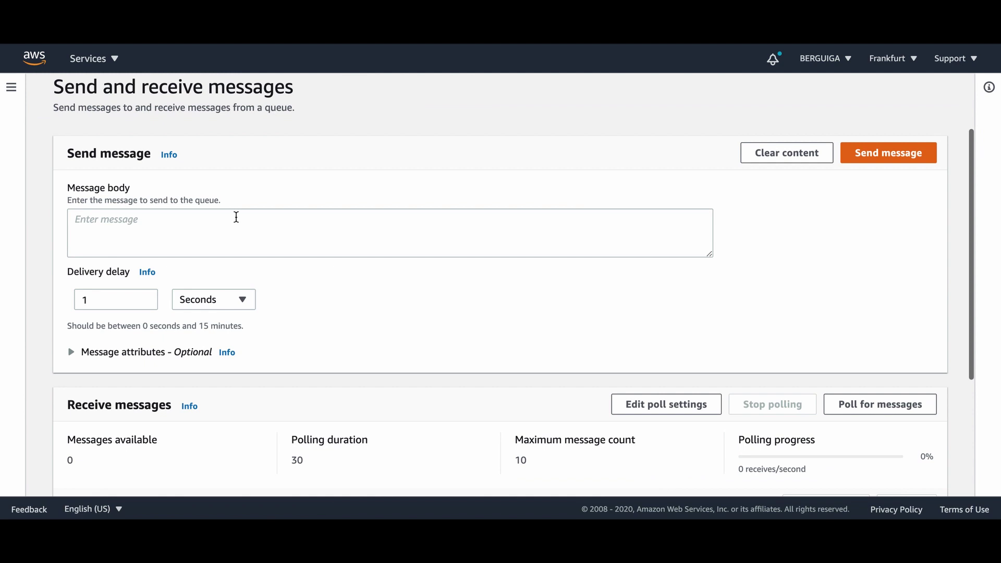
Step: Enter "Hello word first Message" as the message body
click(164, 224)
text(Hello word firsr)
key(BackSpace)
key(BackSpace)
text(t Message)
scroll(779, 267, down, 4)
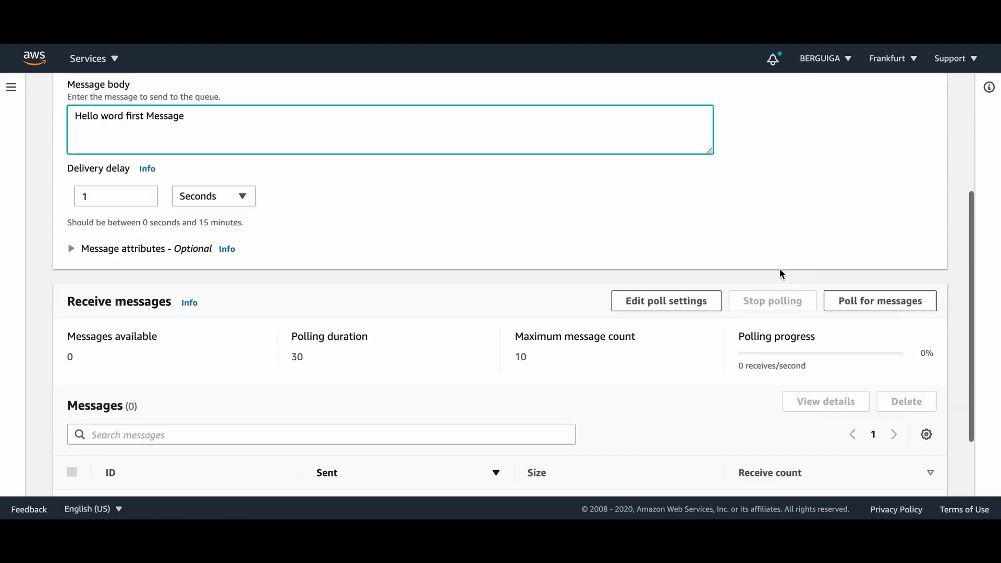
scroll(780, 267, up, 3)
scroll(779, 269, up, 1)
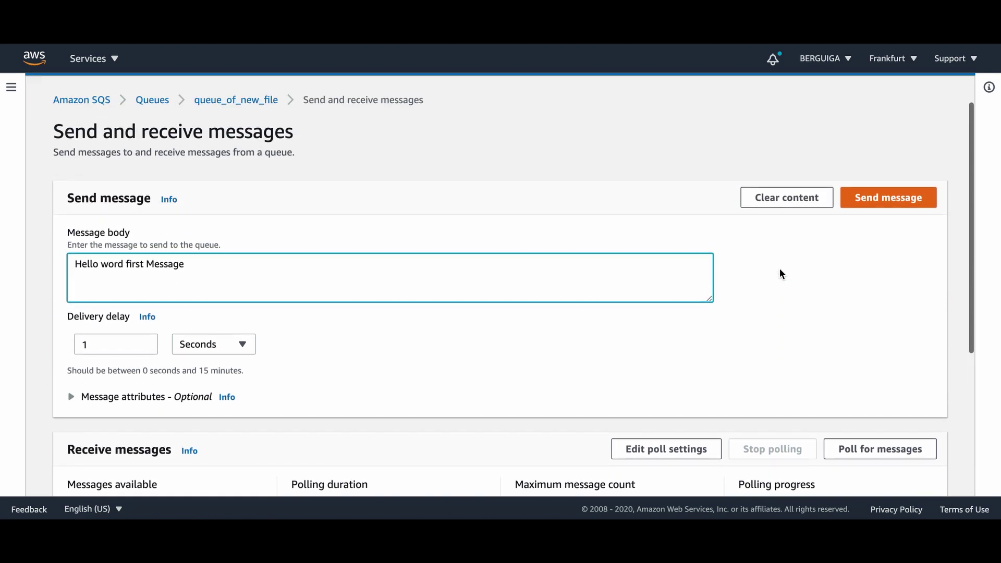
Step: Send the message to the queue and dismiss the notification
click(907, 201)
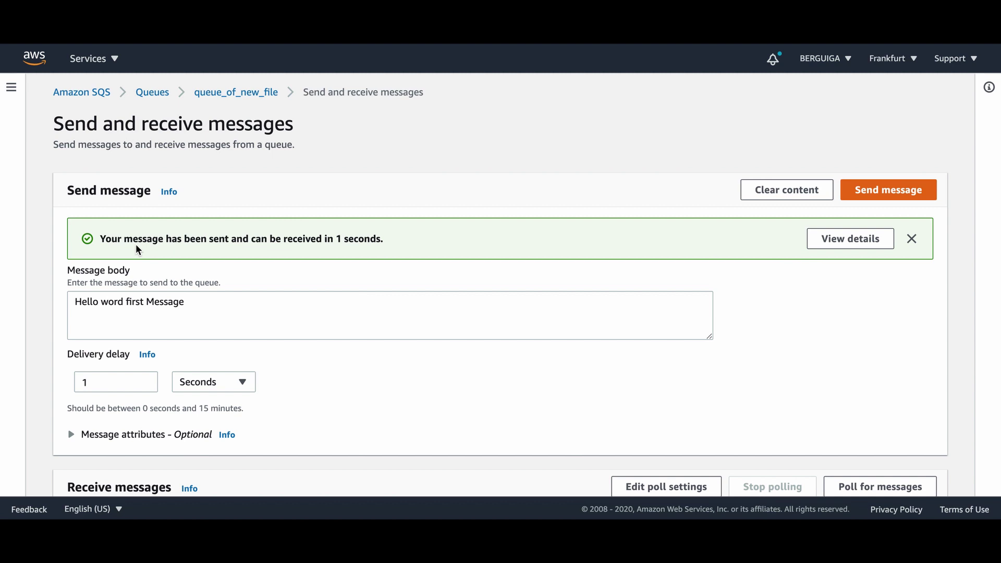
drag(107, 238, 380, 238)
click(910, 240)
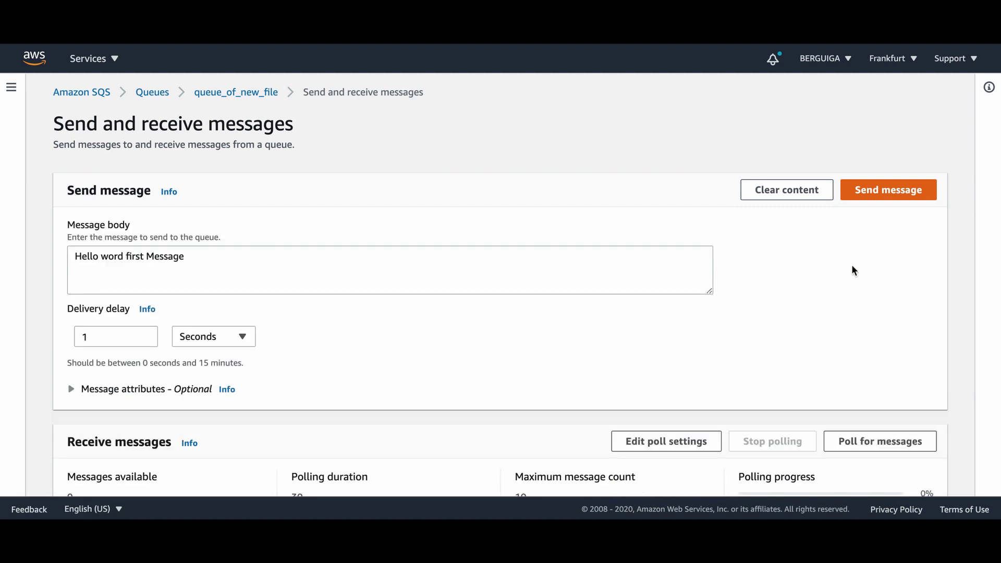
Step: Return to the queue list and refresh it to check the number of available messages for queue_of_new_file
scroll(849, 268, down, 2)
scroll(847, 270, down, 3)
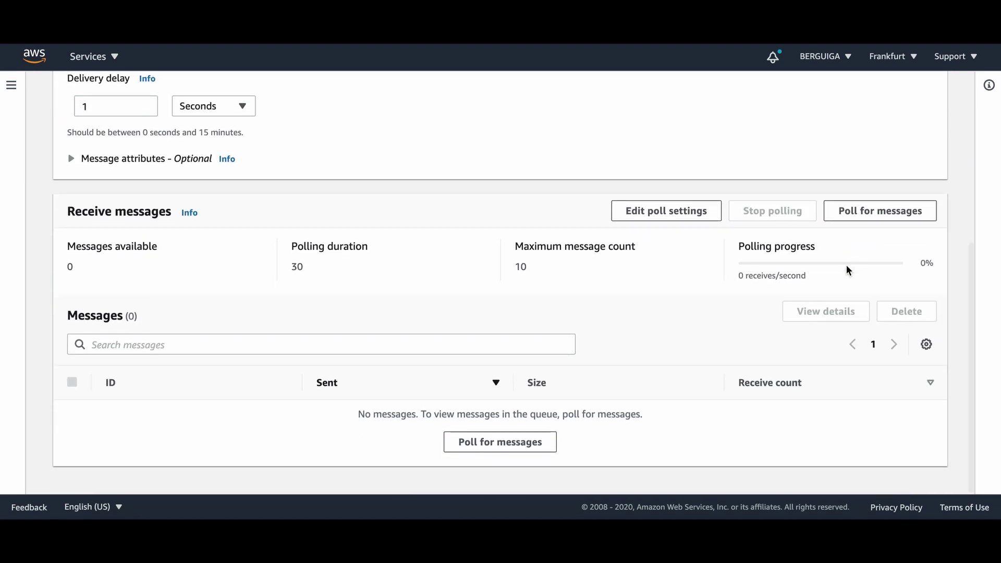
scroll(845, 270, left, 5)
click(153, 146)
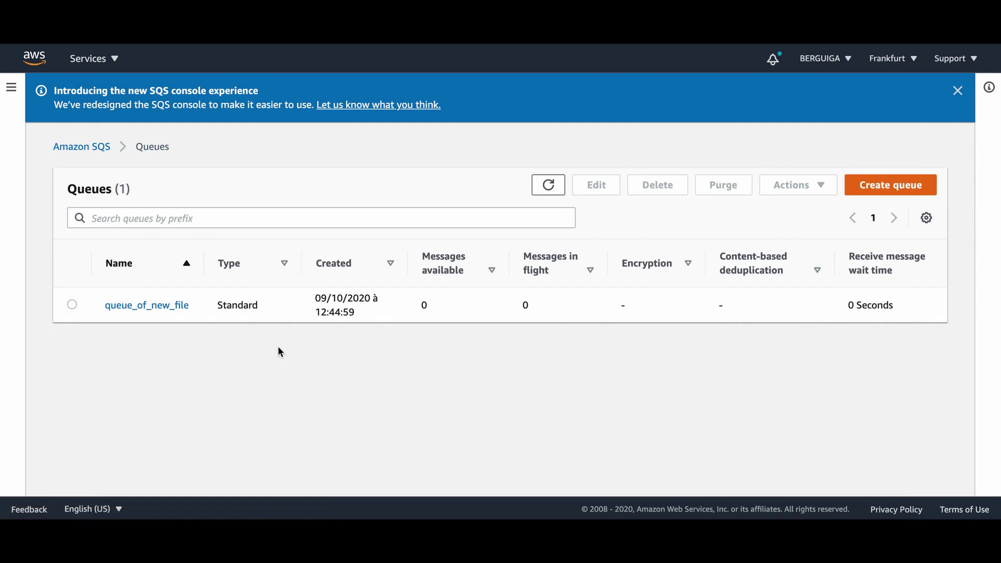
click(548, 184)
drag(421, 304, 437, 306)
Step: Reopen the send and receive page of queue_of_new_file and poll the queue for messages, watching the polling progress
click(175, 306)
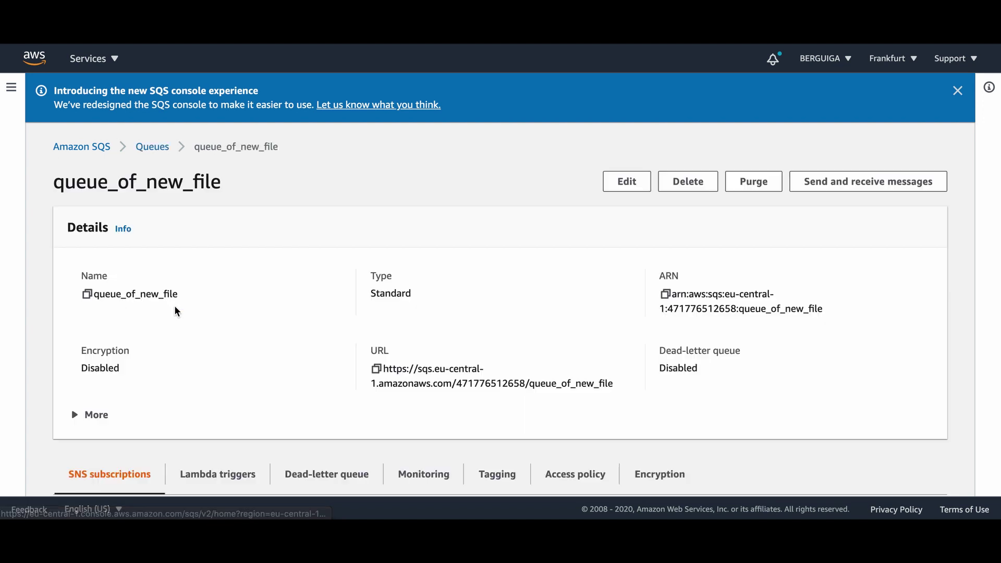
scroll(611, 292, down, 5)
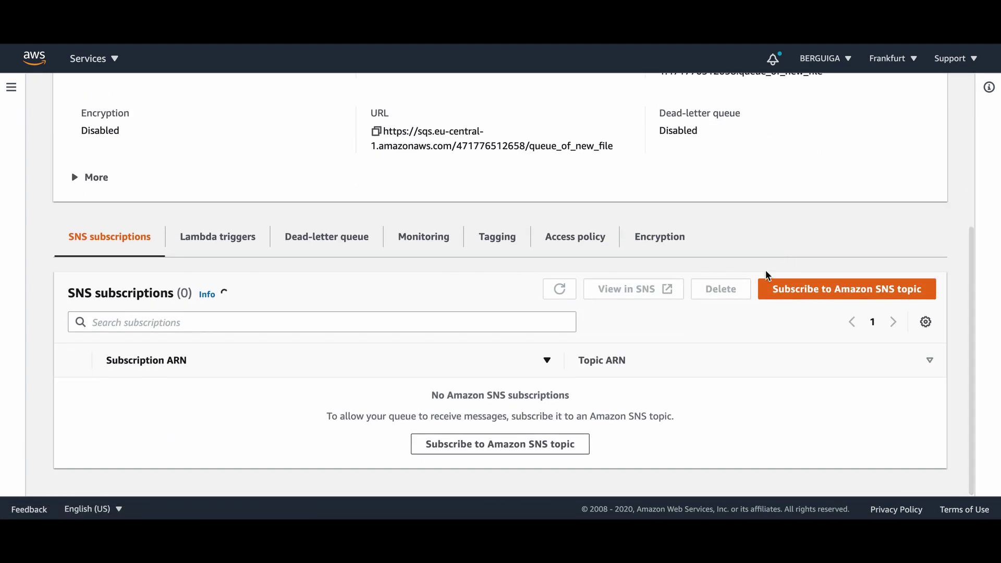
scroll(782, 263, up, 5)
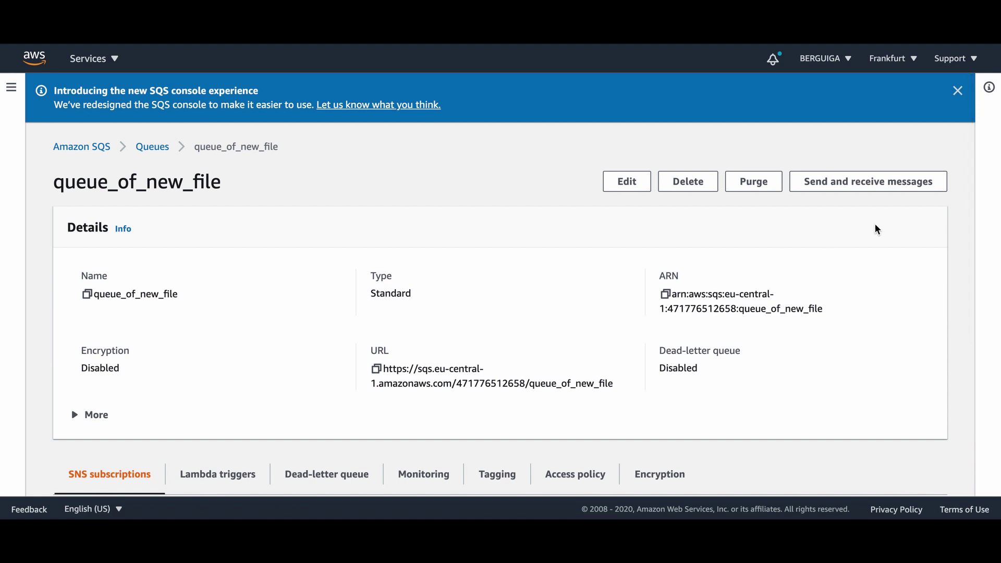
click(869, 190)
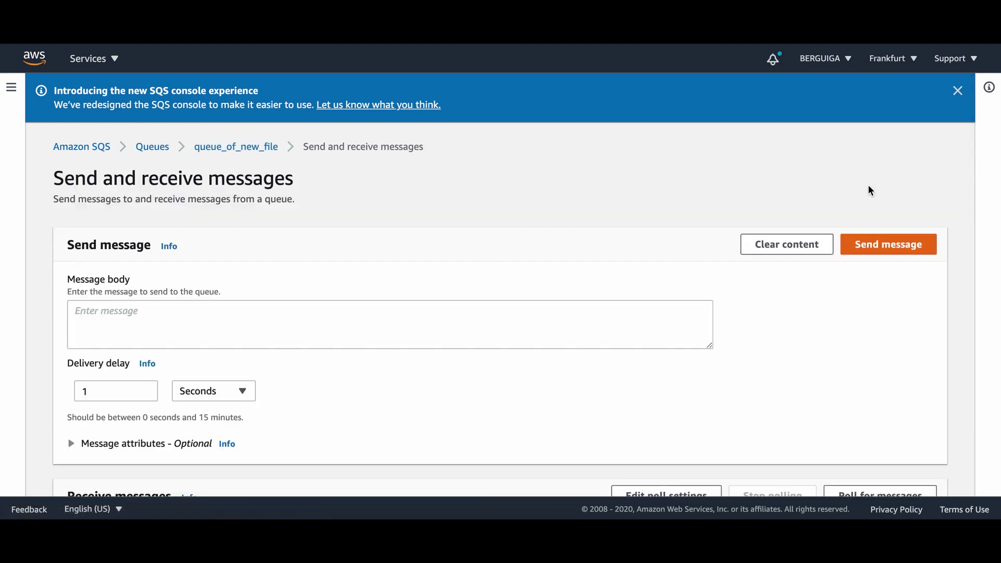
scroll(731, 293, down, 5)
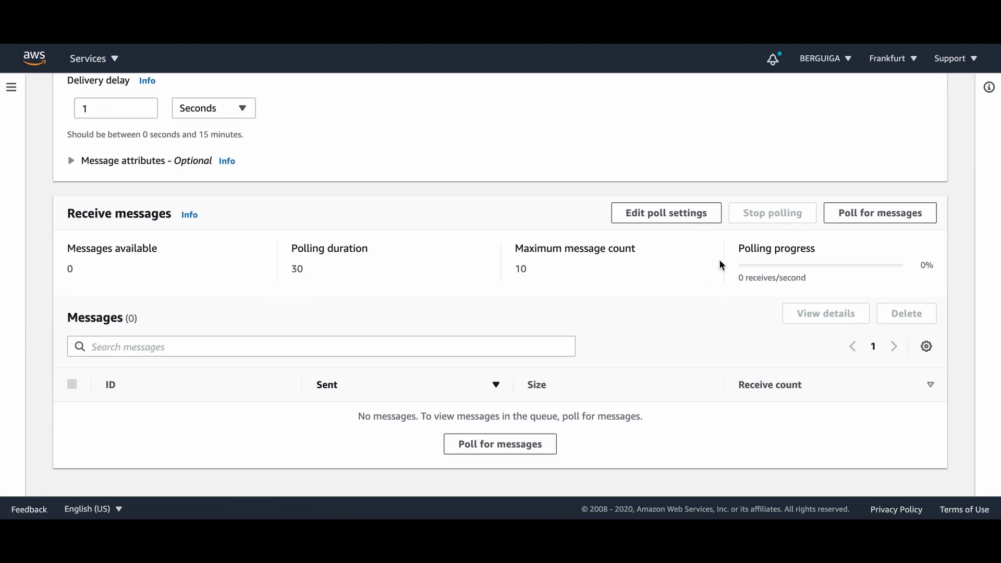
click(867, 221)
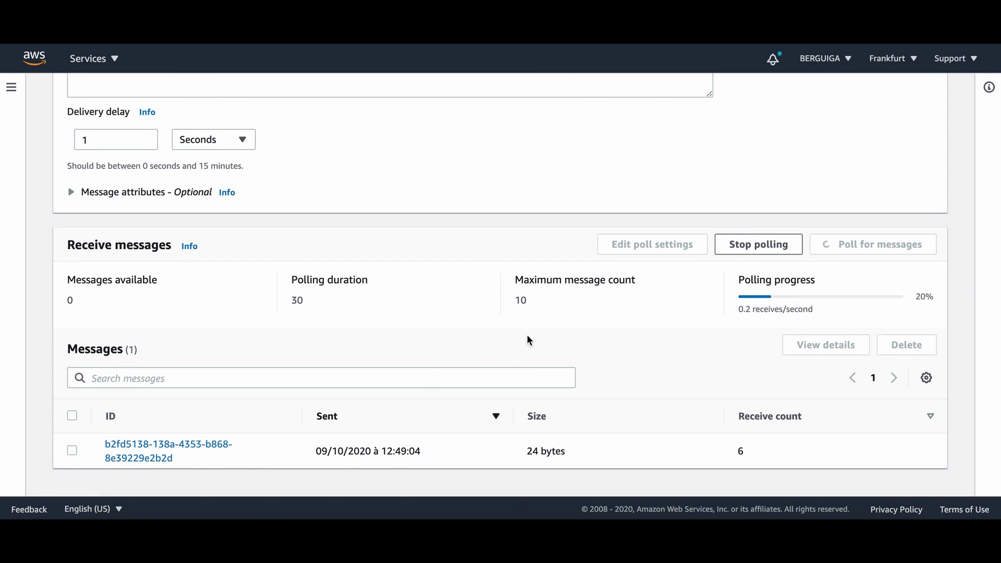
click(752, 283)
triple_click(752, 282)
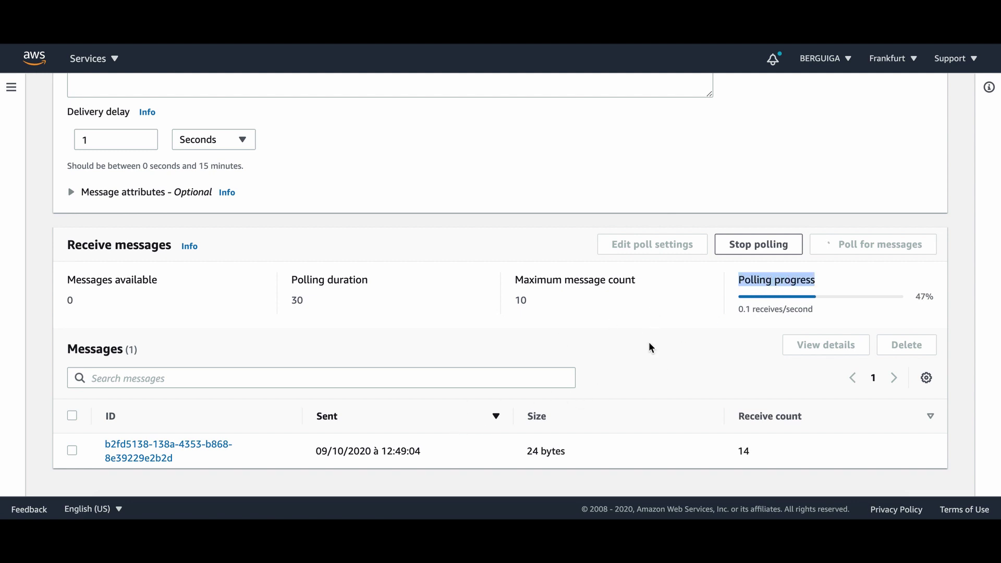
Step: View the details and body of the received message, and close the message window
click(212, 450)
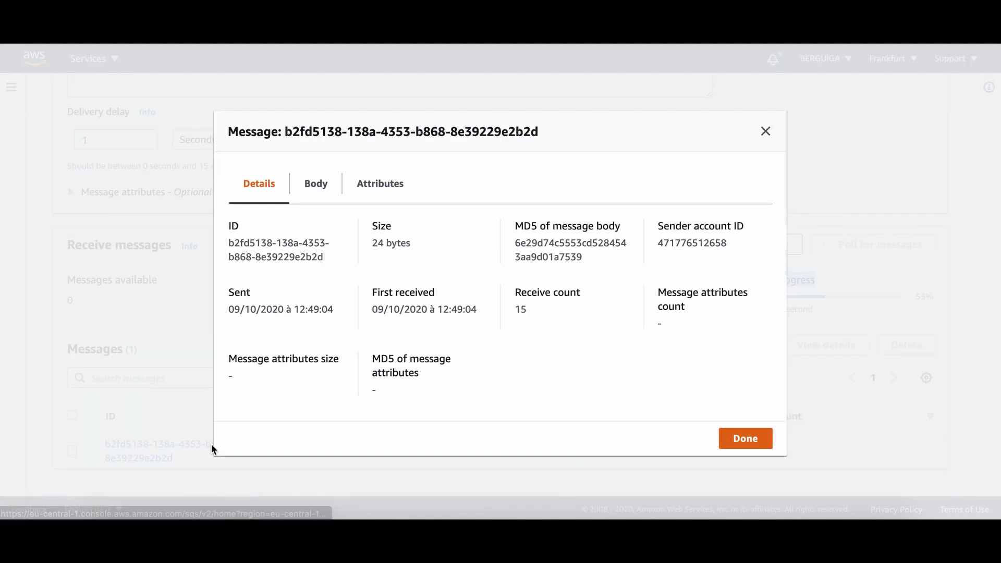
click(312, 185)
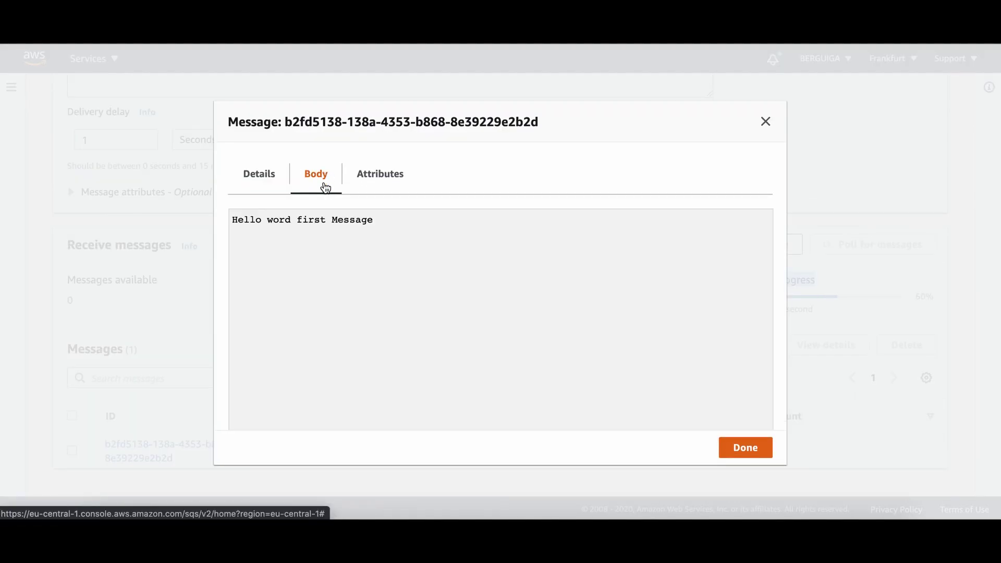
drag(246, 217, 344, 217)
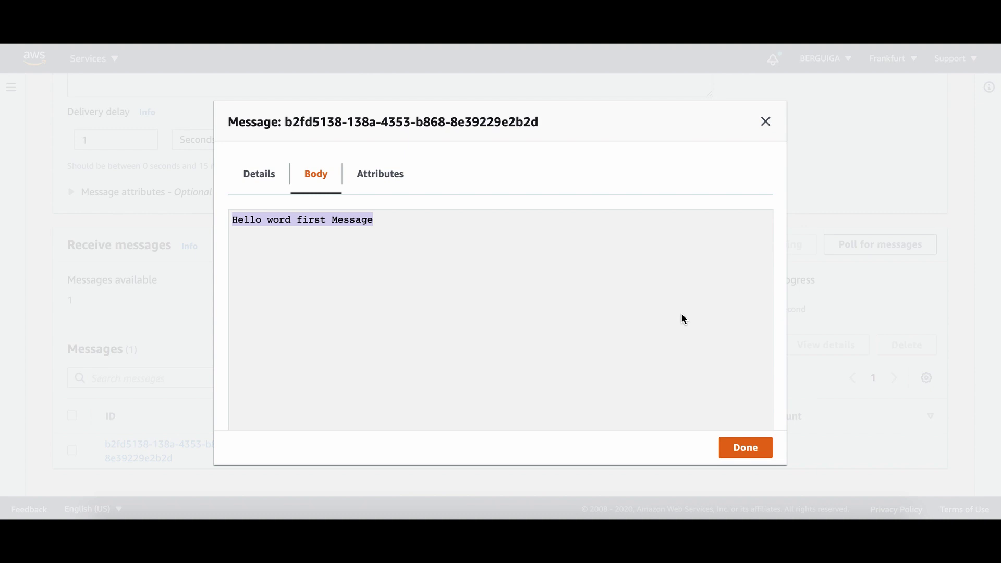
click(730, 447)
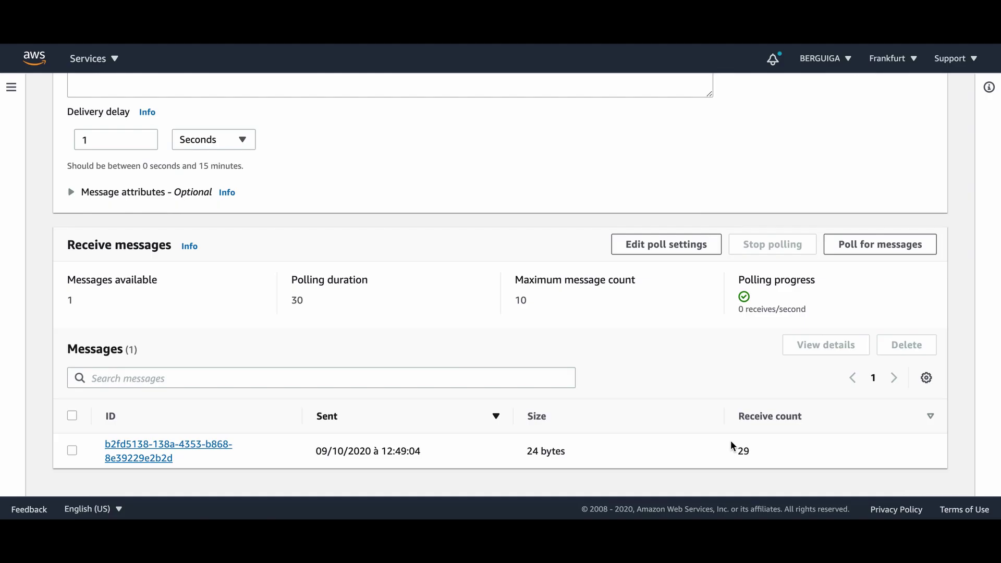